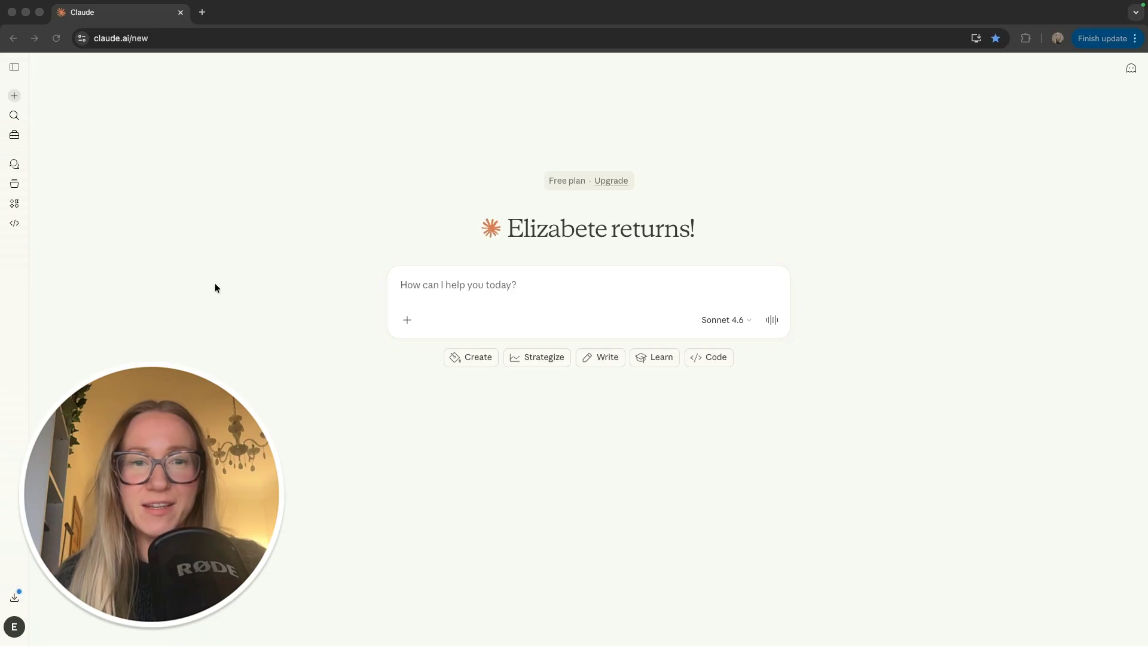
Step: Bring the browser forward, open Claude's sidebar and go to Customize
left_click(13, 67)
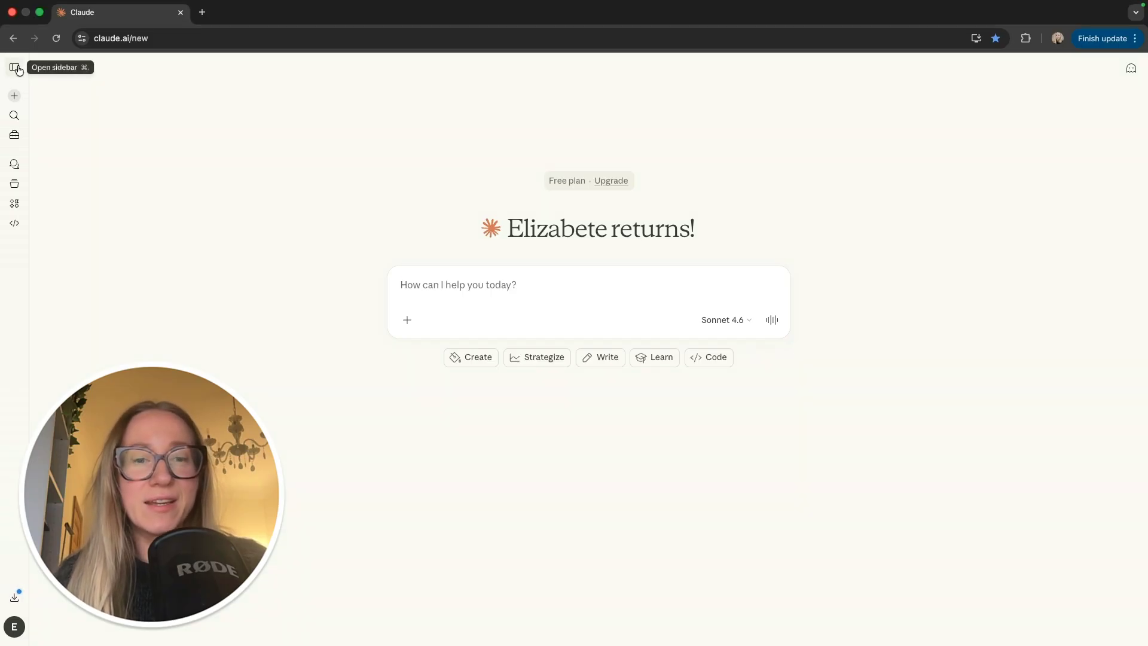
left_click(15, 69)
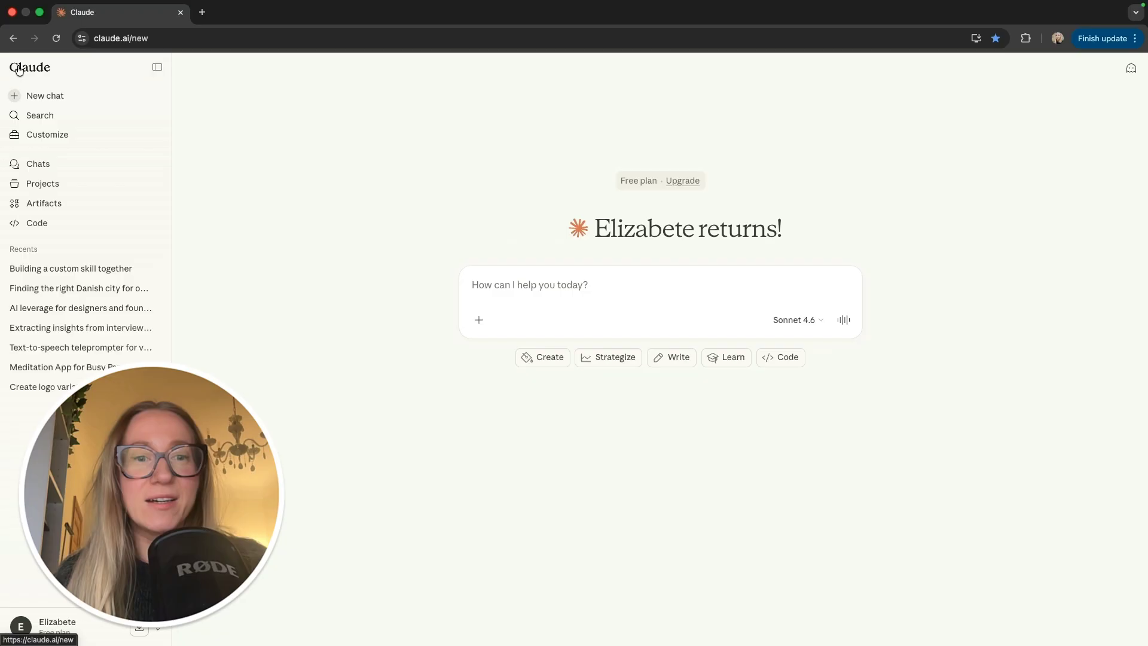
left_click(63, 137)
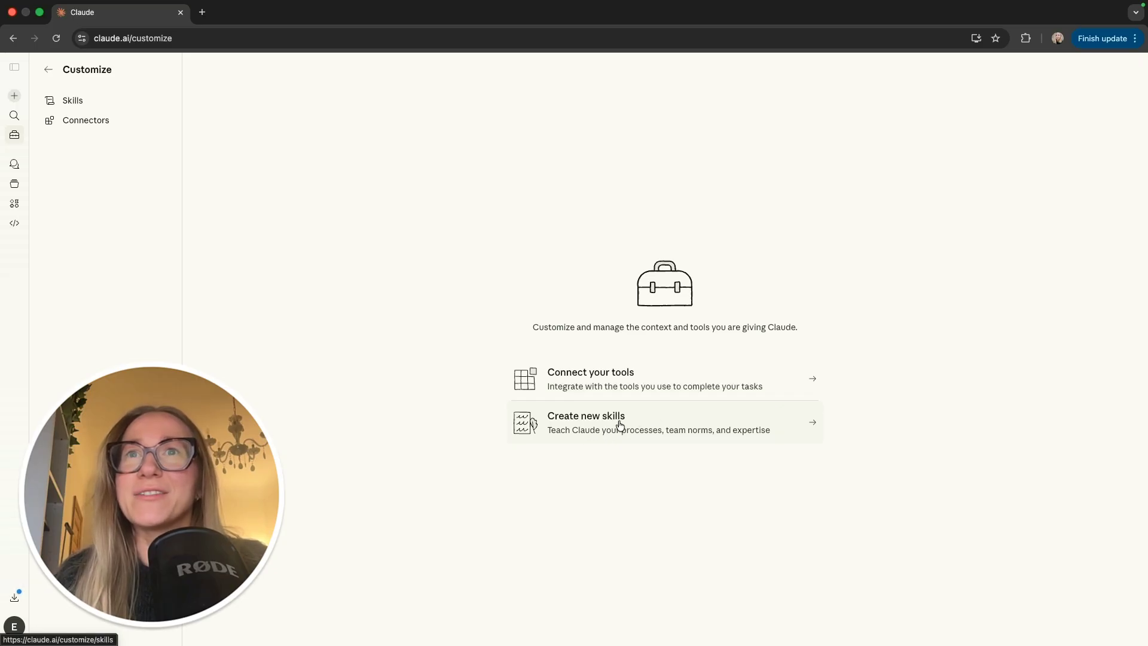
Step: Enter the Skills section and start adding a skill to reach the New skill dialog
left_click(673, 424)
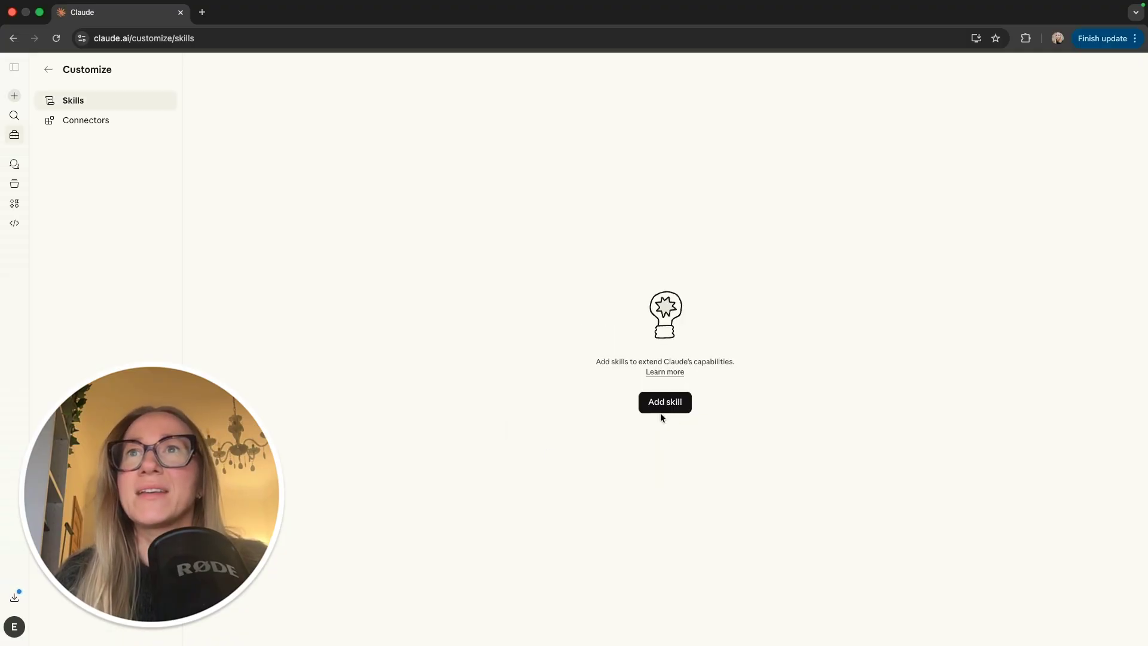
left_click(670, 403)
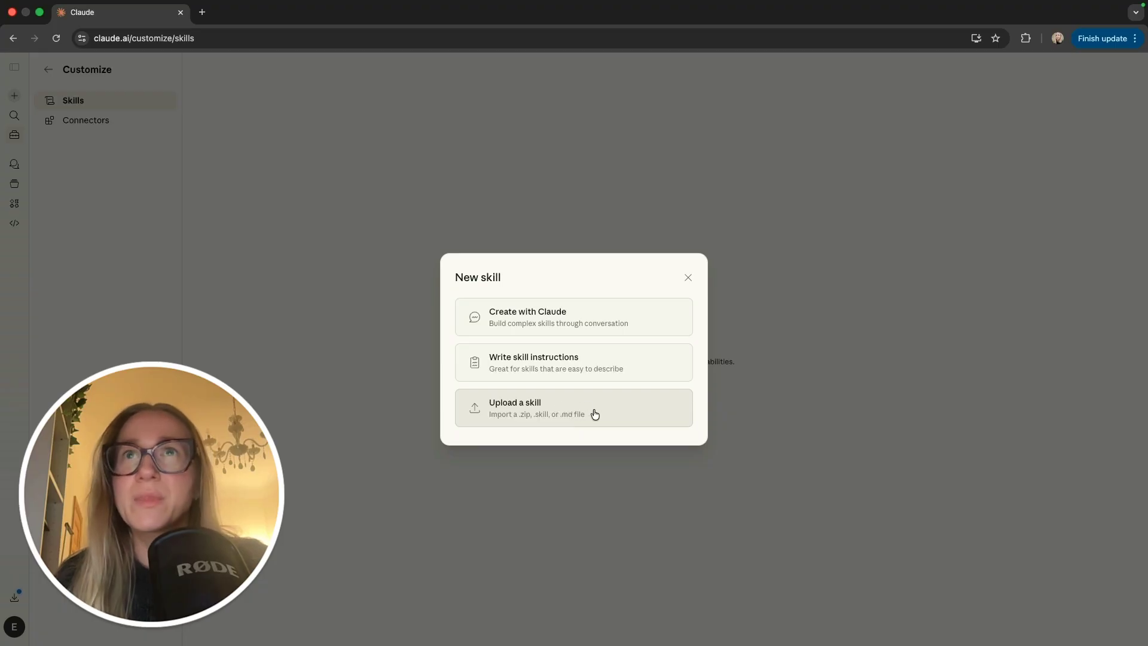
Step: Choose 'Create with Claude' and send the prefilled skill-creator prompt
left_click(646, 316)
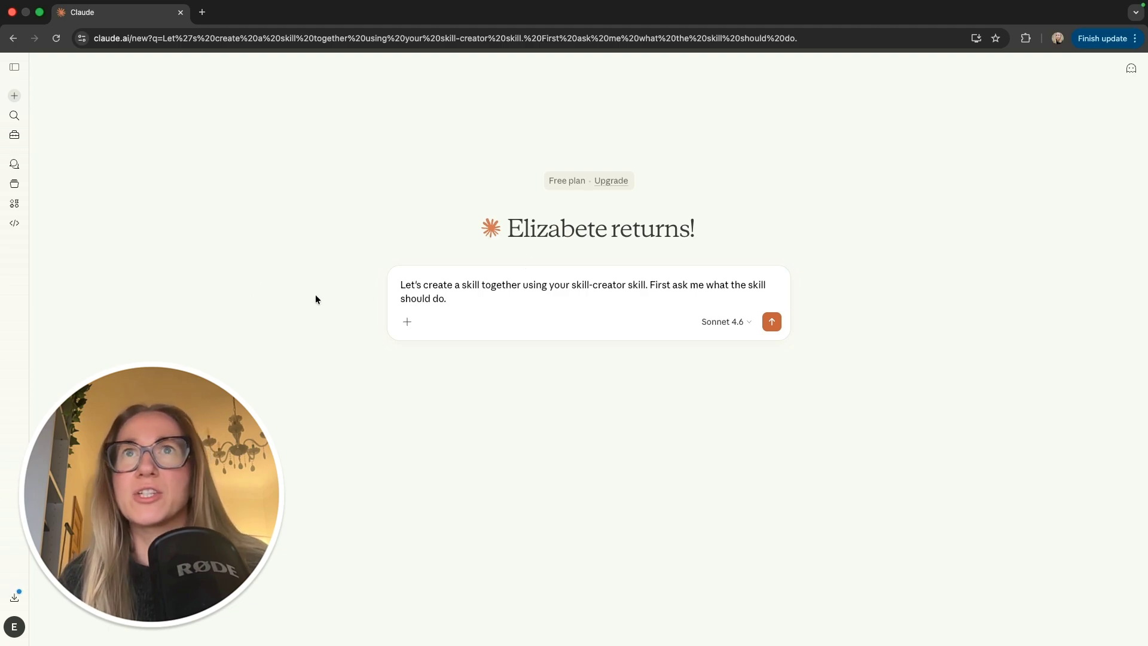
left_click(772, 322)
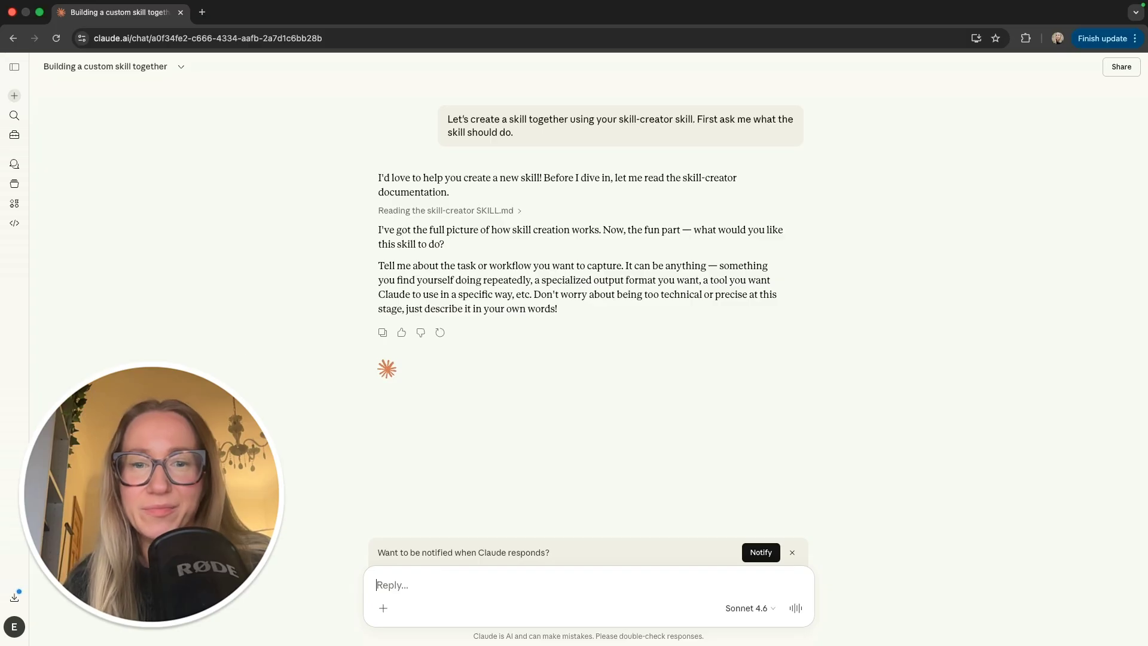
Step: Paste the UI-designer description (fast prototypes for validation, stakeholder alignment) into the reply and review it
type("I work as a UI designer, I need help with creating fast prototypes for validation and stakeholder alignment")
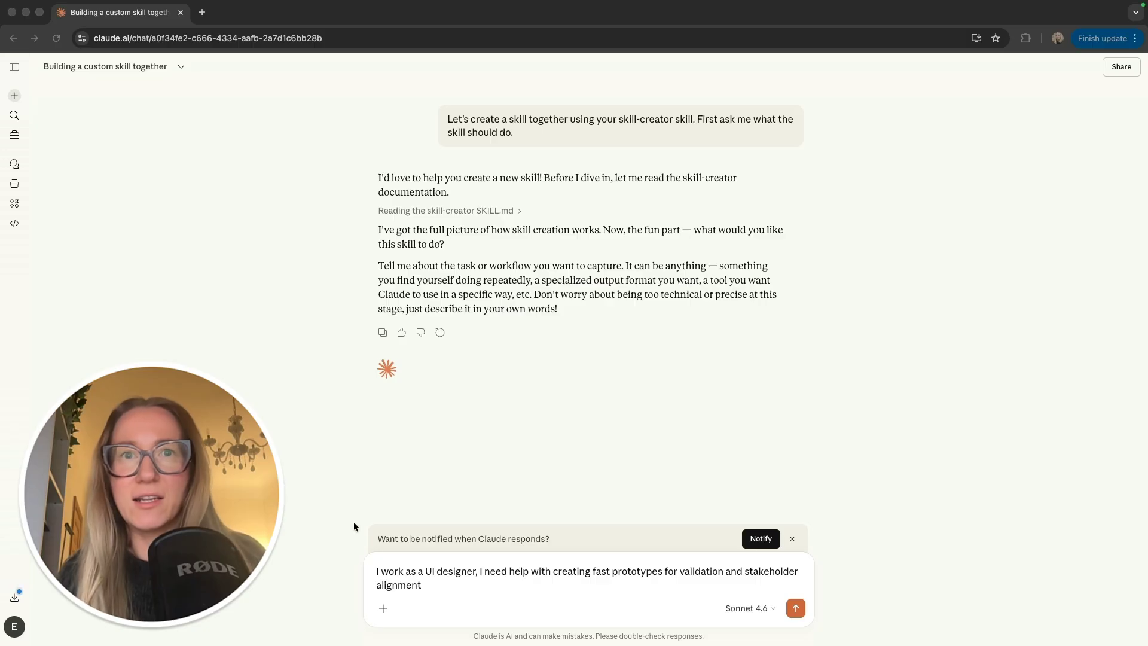
left_click(454, 578)
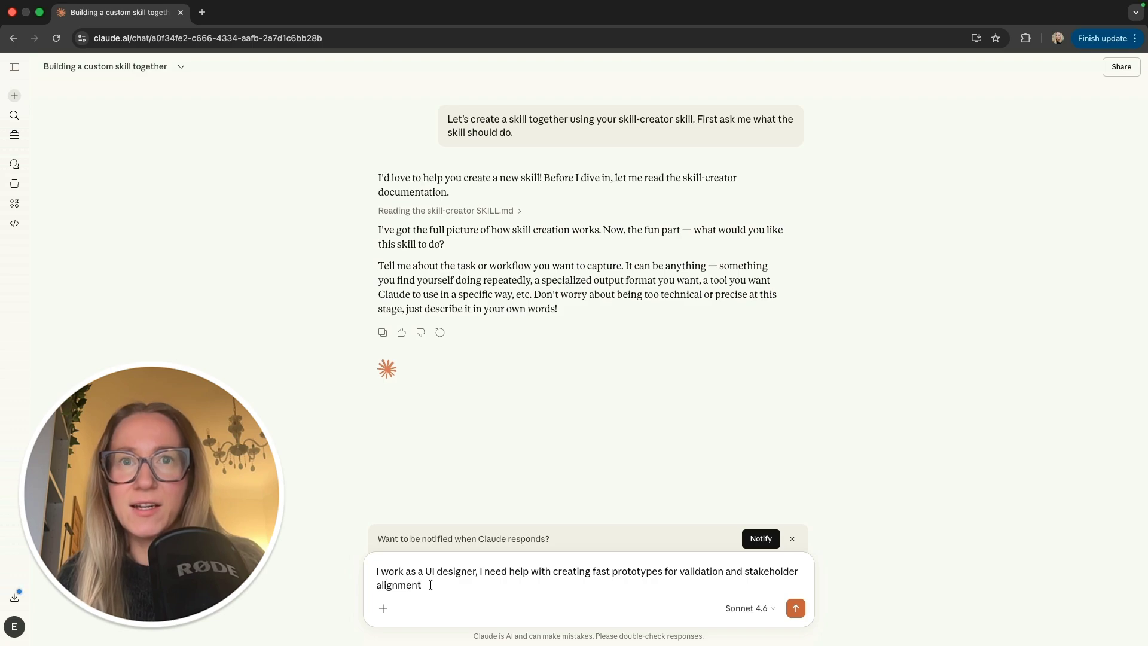
left_click_drag(610, 571, 661, 571)
left_click(435, 586)
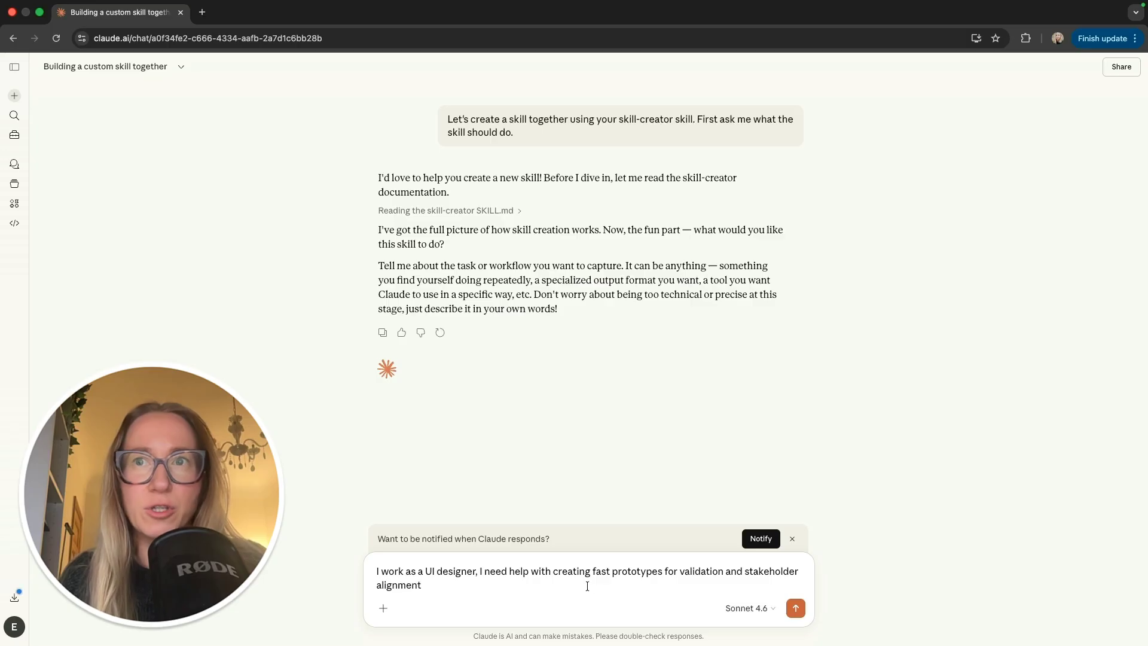
Step: Send the description, then answer: interactive click-through prototypes, quick concept validation, Corporate/enterprise style
left_click(796, 608)
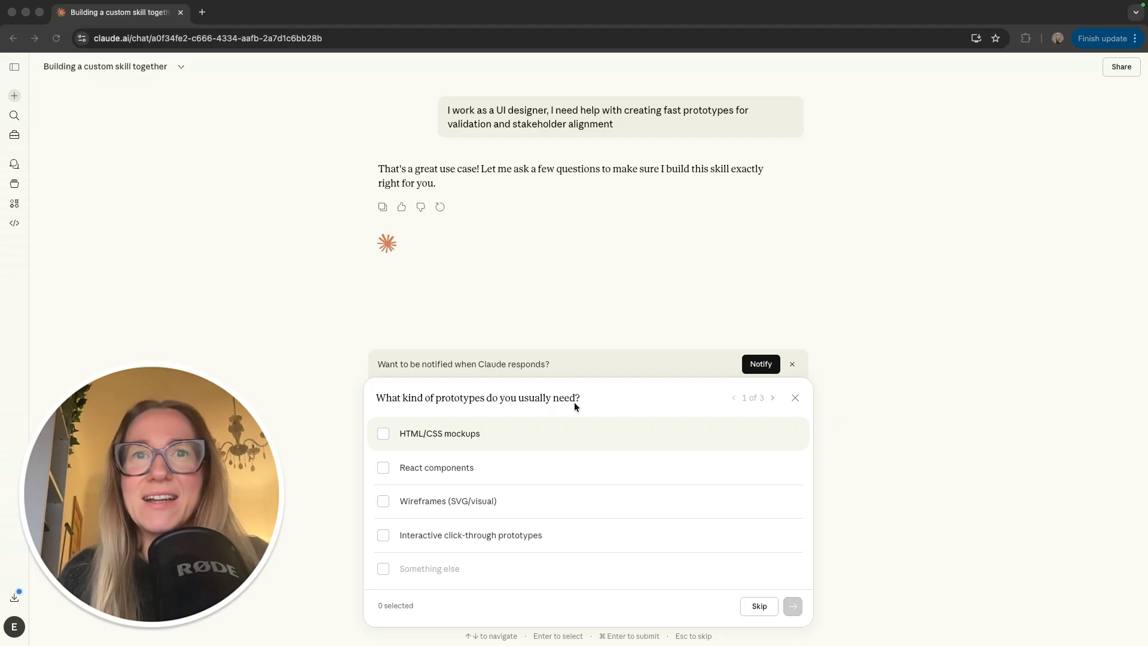
left_click(384, 535)
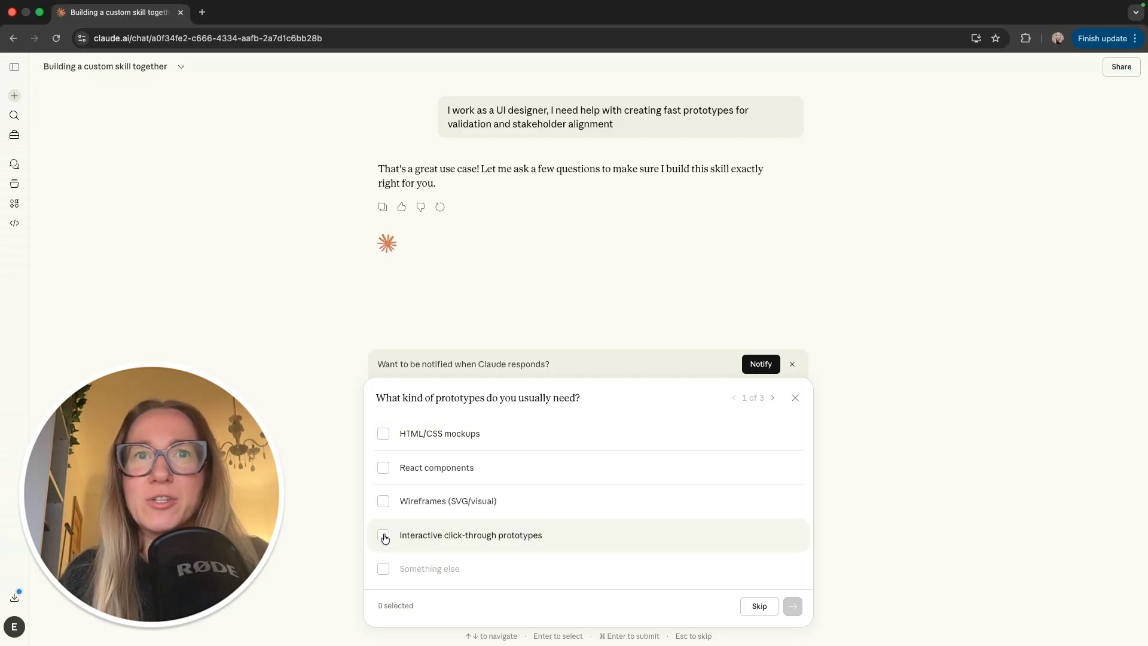
left_click(383, 536)
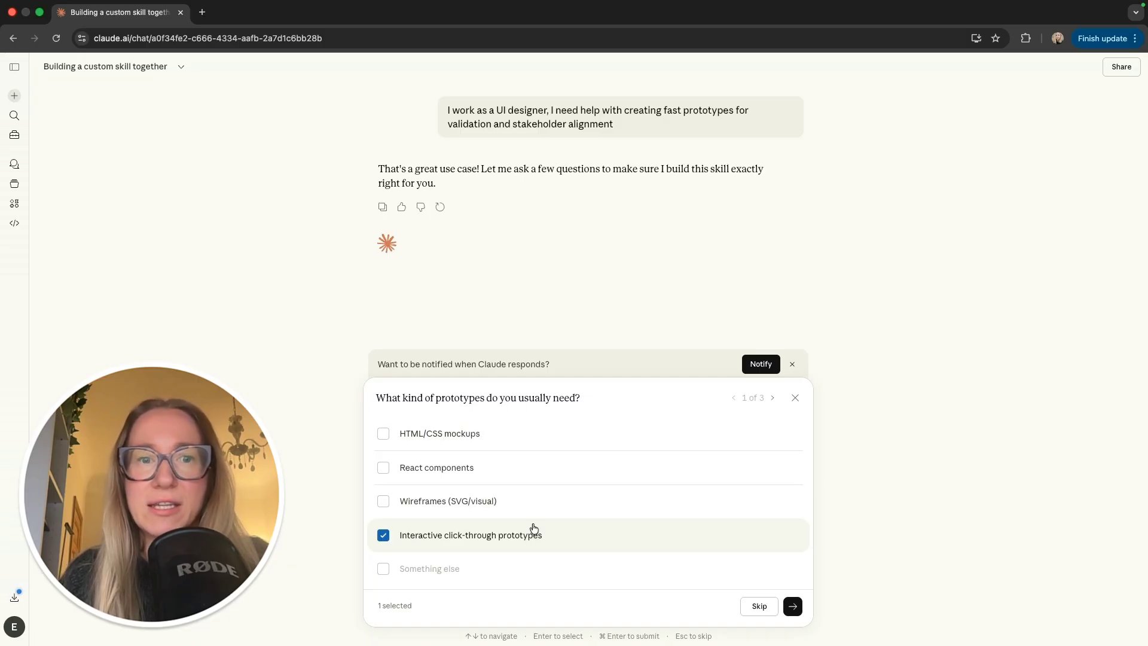
left_click(793, 606)
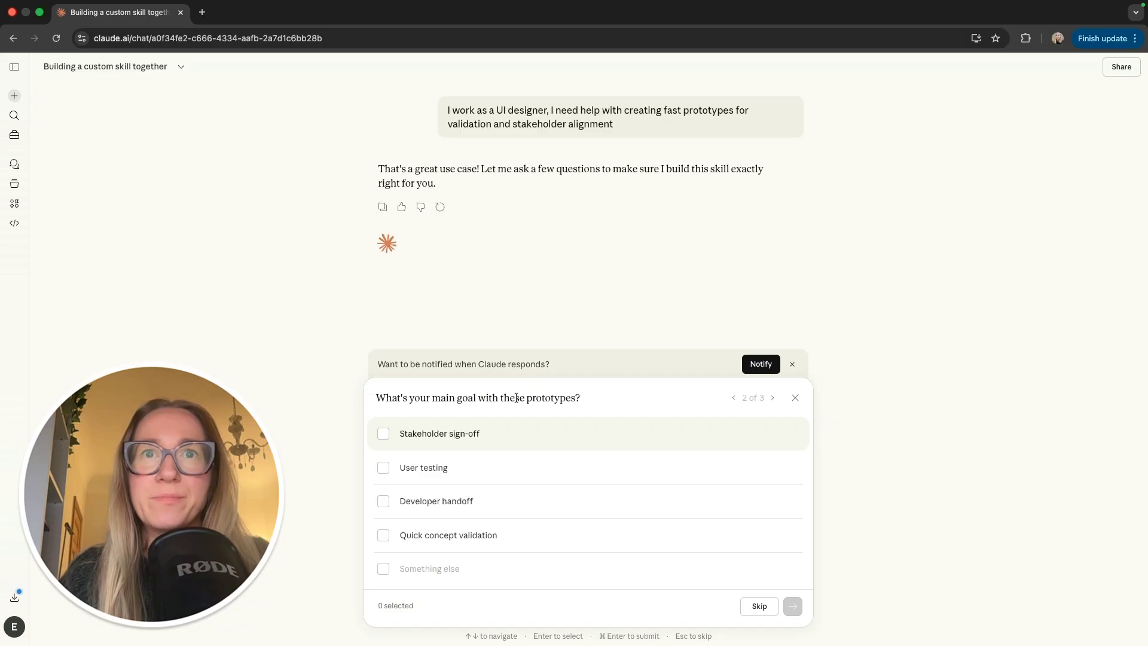
left_click(384, 535)
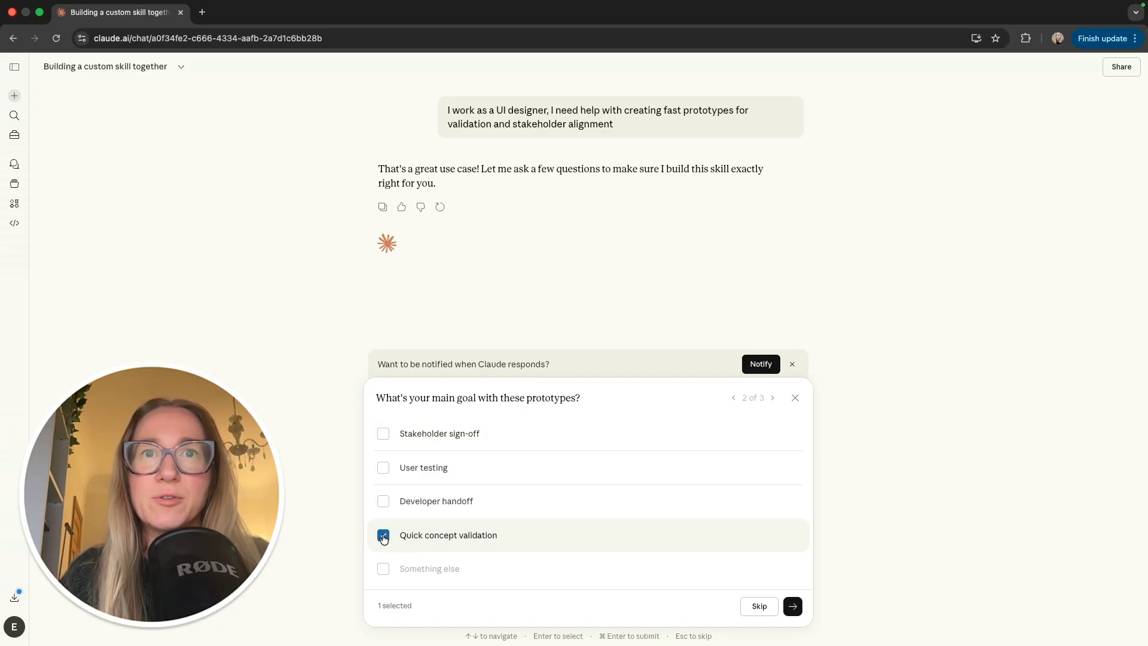
left_click(793, 607)
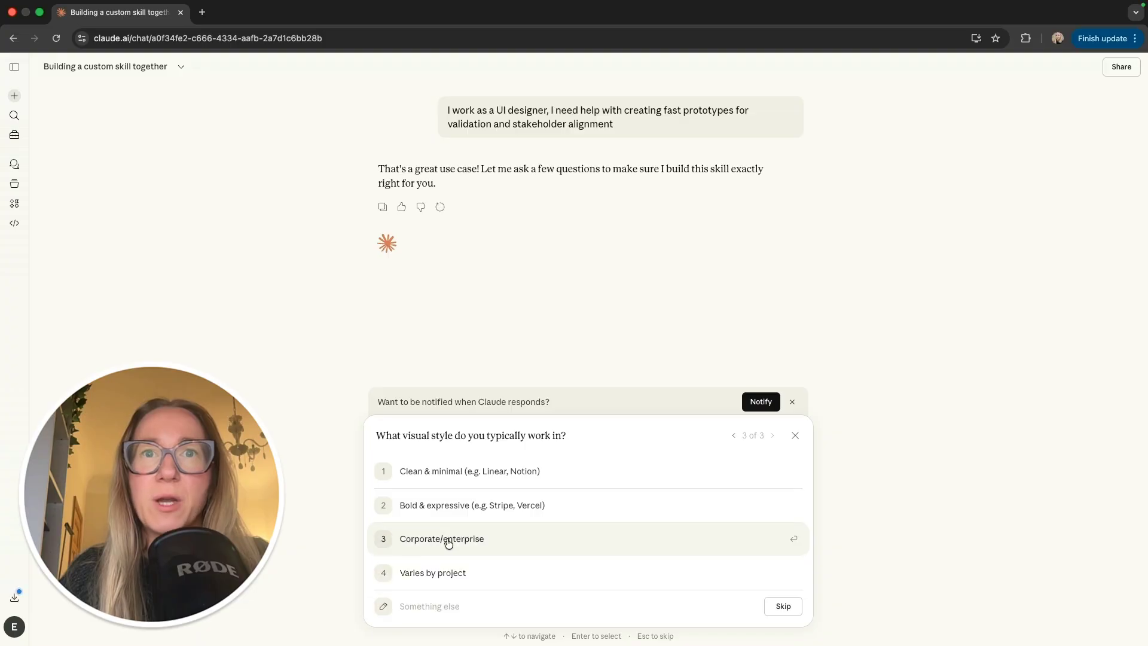
left_click(490, 540)
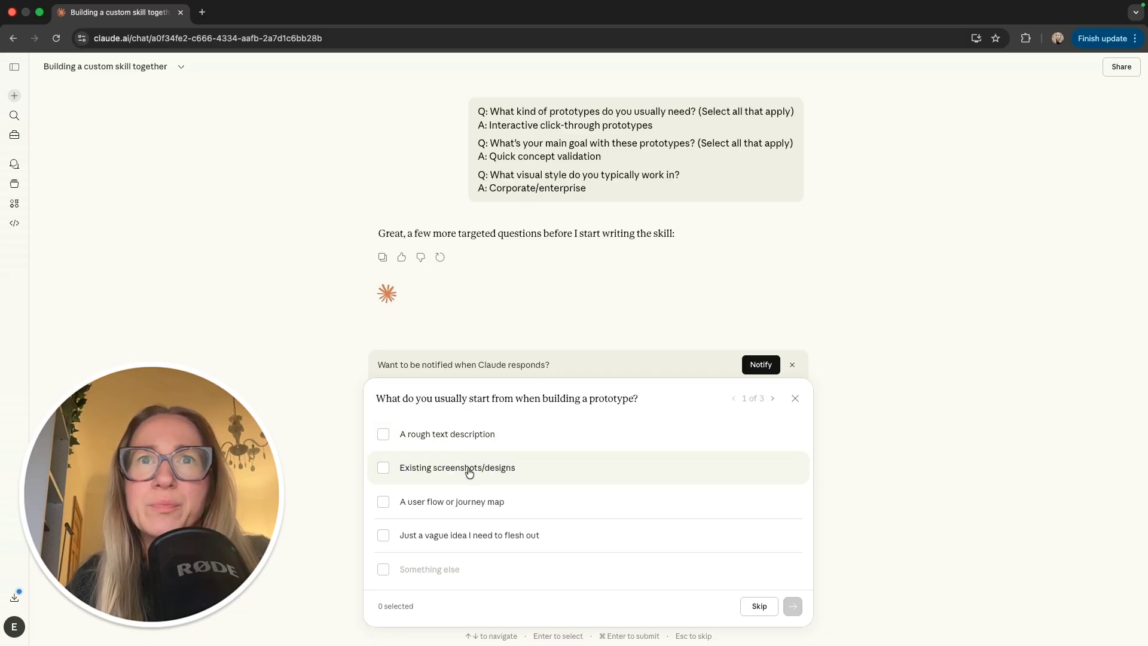
Step: Submit screenshots/designs, rough text description and user flow as prototype starting points
left_click(386, 471)
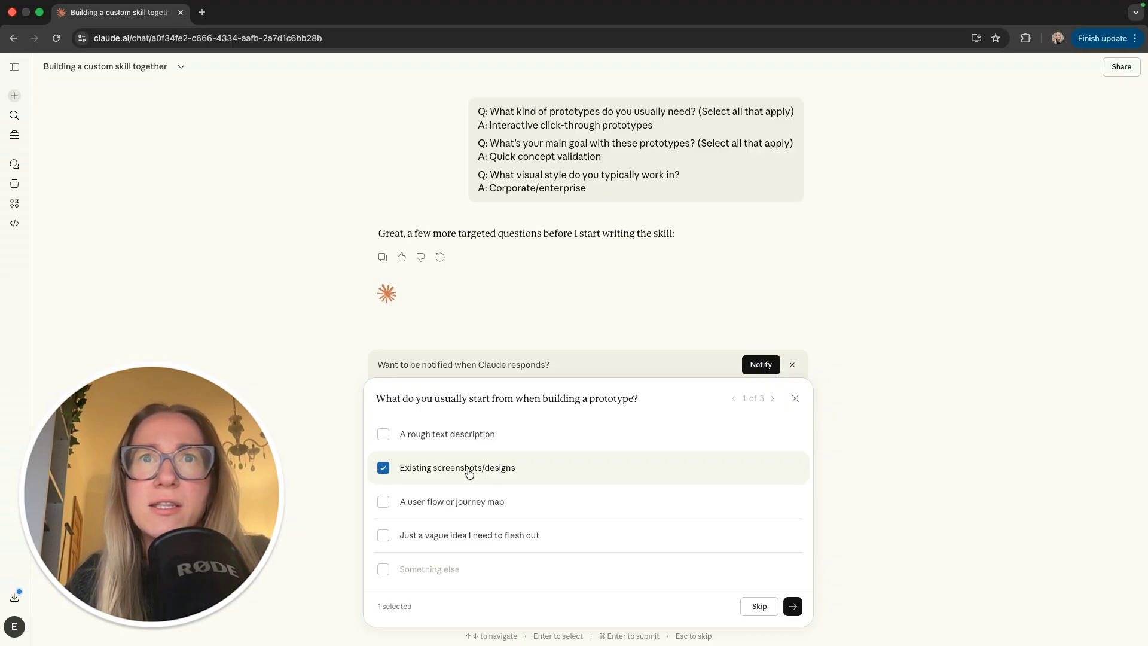
left_click(386, 440)
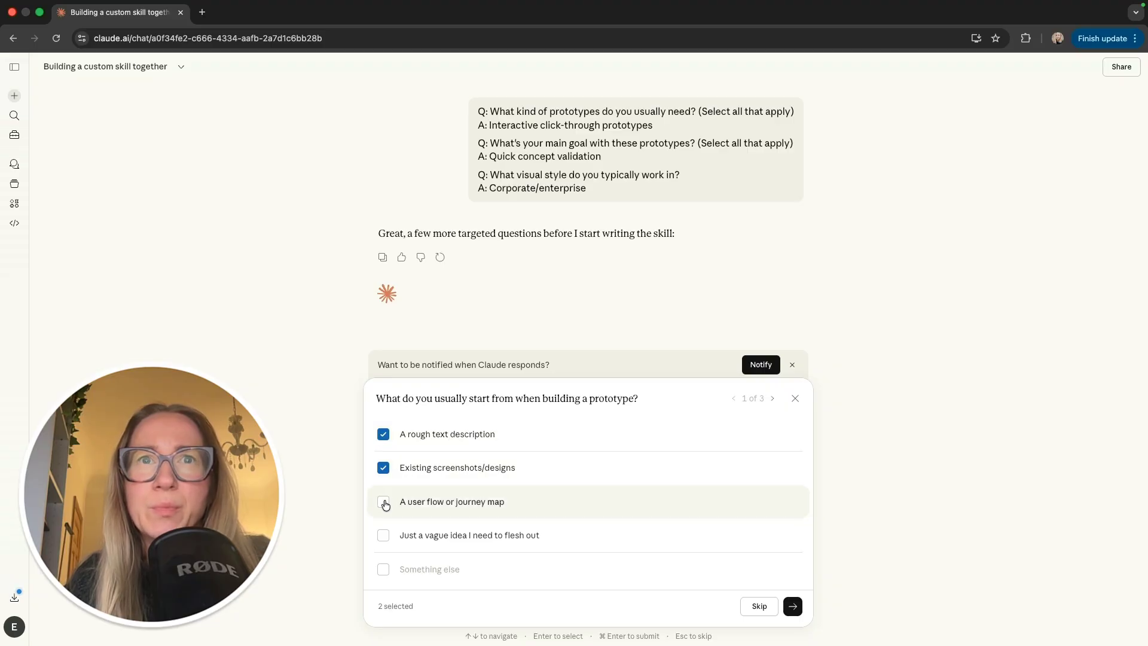
left_click(392, 502)
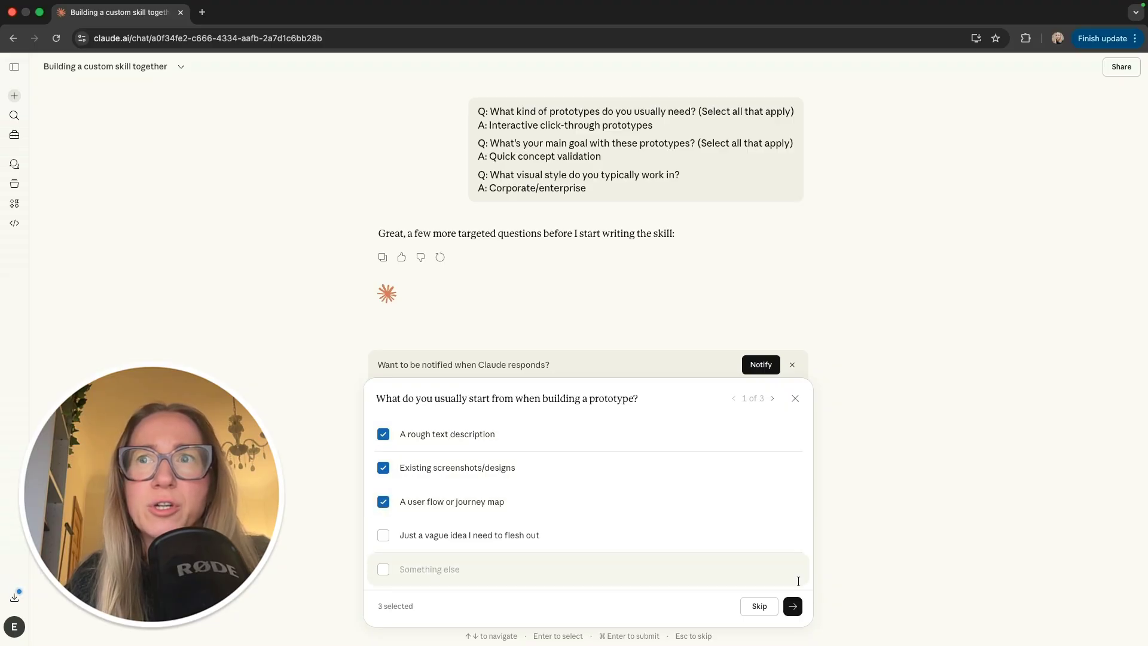
left_click(793, 606)
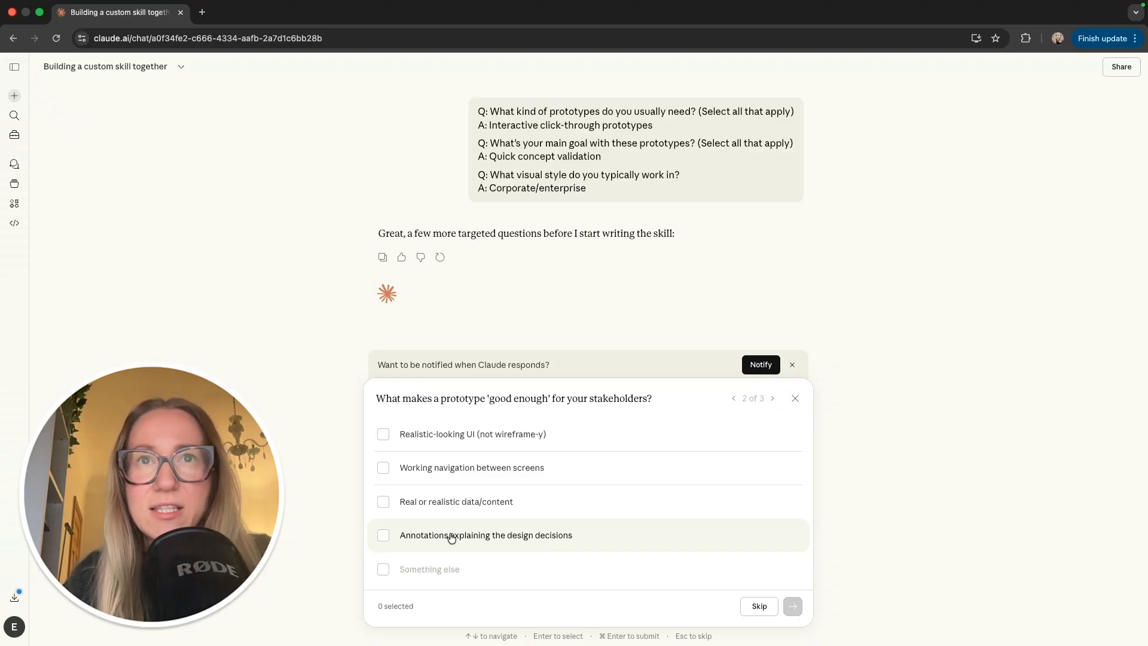
Step: Require realistic UI, annotations, realistic data and working navigation, then choose sharing 'Both'
left_click(384, 437)
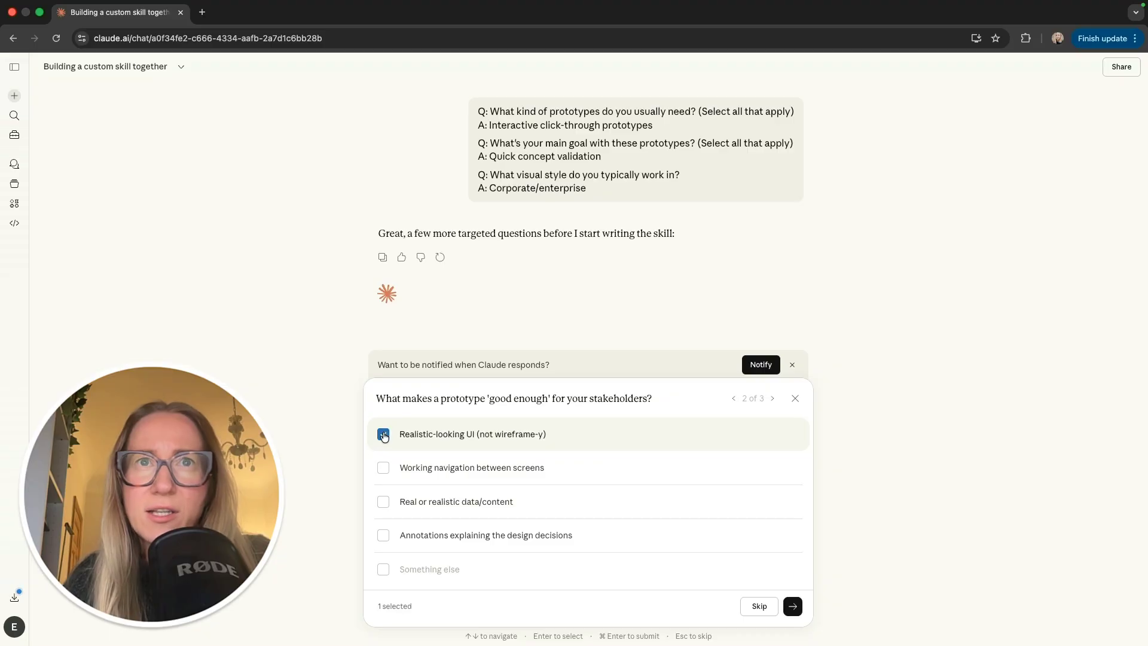
left_click(383, 535)
left_click(384, 502)
left_click(385, 470)
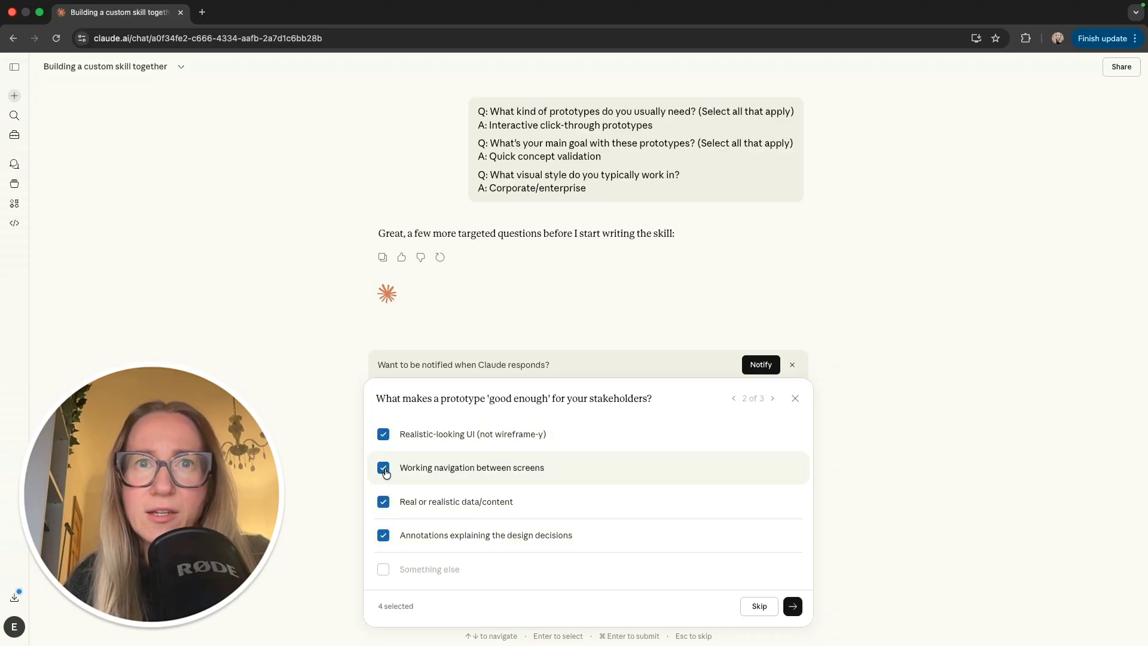
left_click(792, 606)
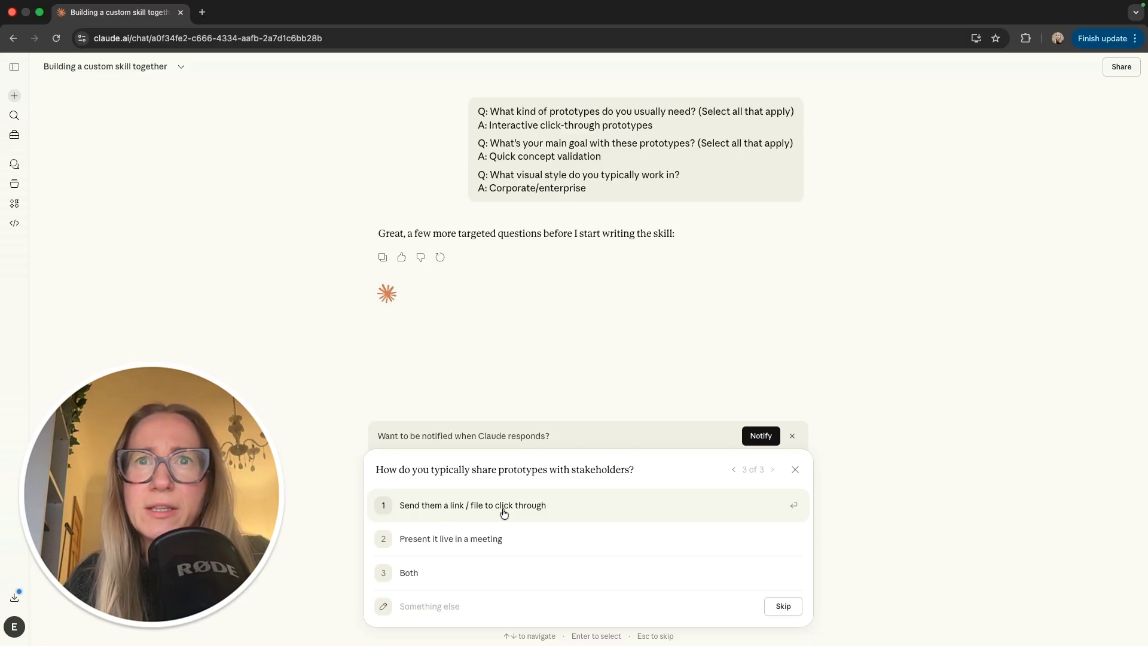
left_click(476, 572)
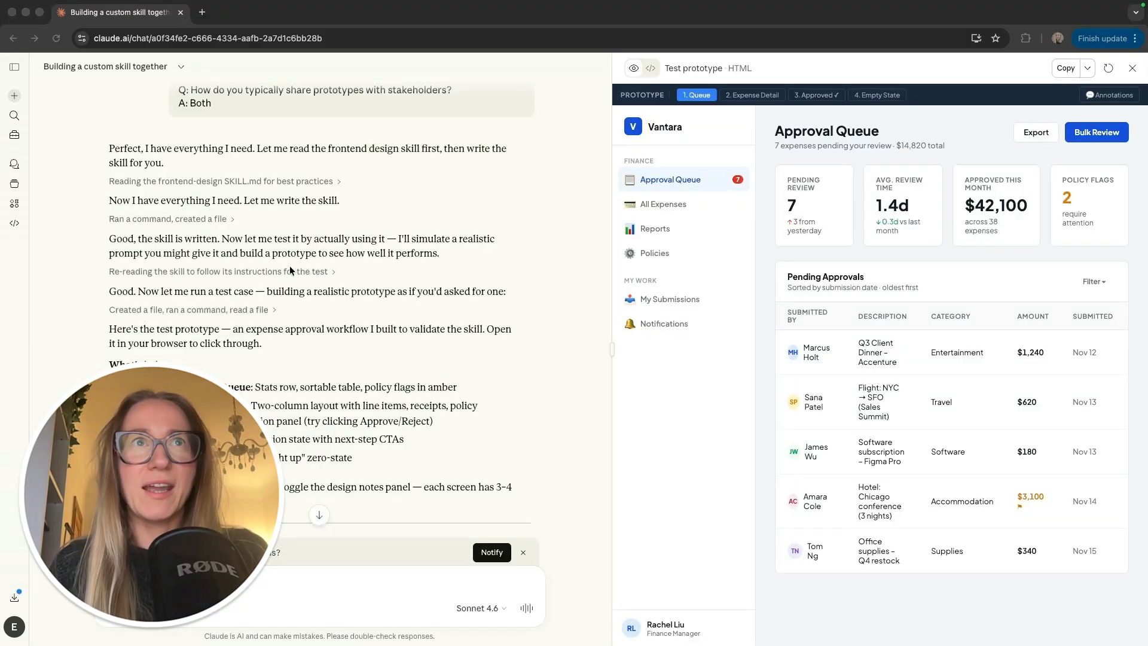
Step: Scroll back up to reread Claude's skill-testing message
left_click(326, 232)
scroll(382, 260, "up", 1)
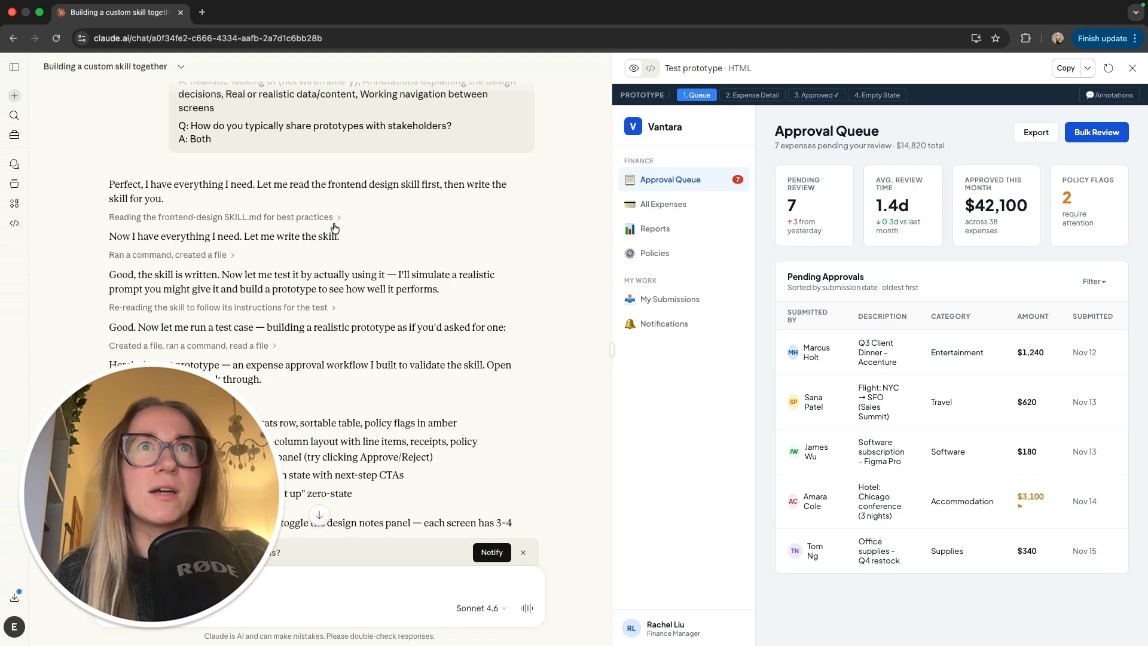
left_click_drag(281, 274, 372, 275)
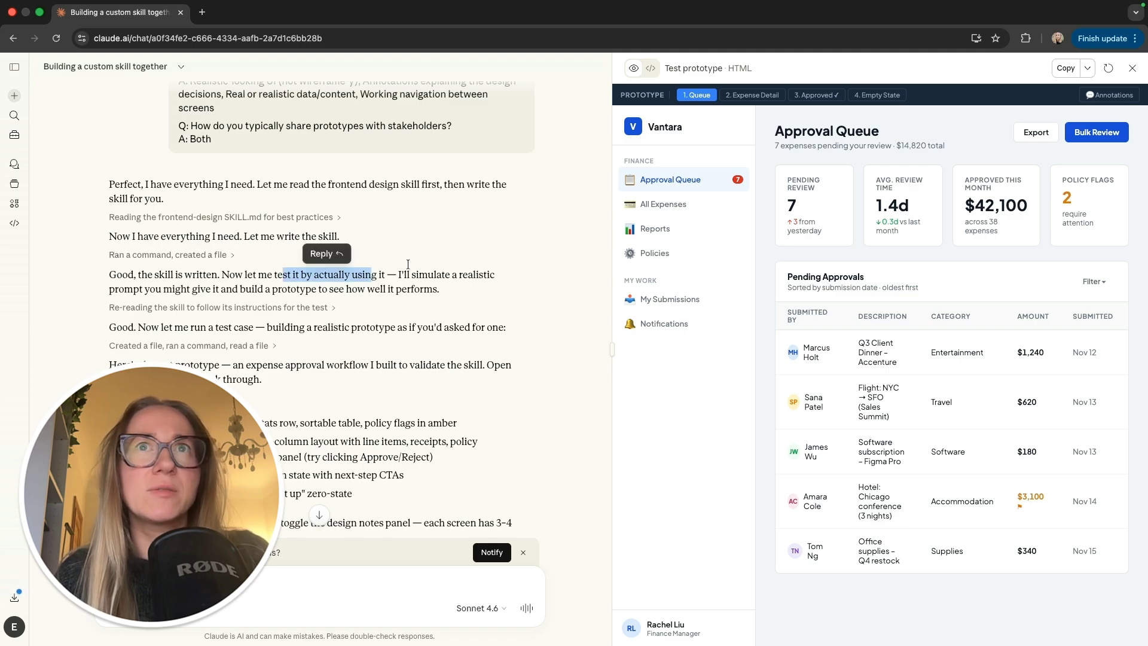
left_click(457, 275)
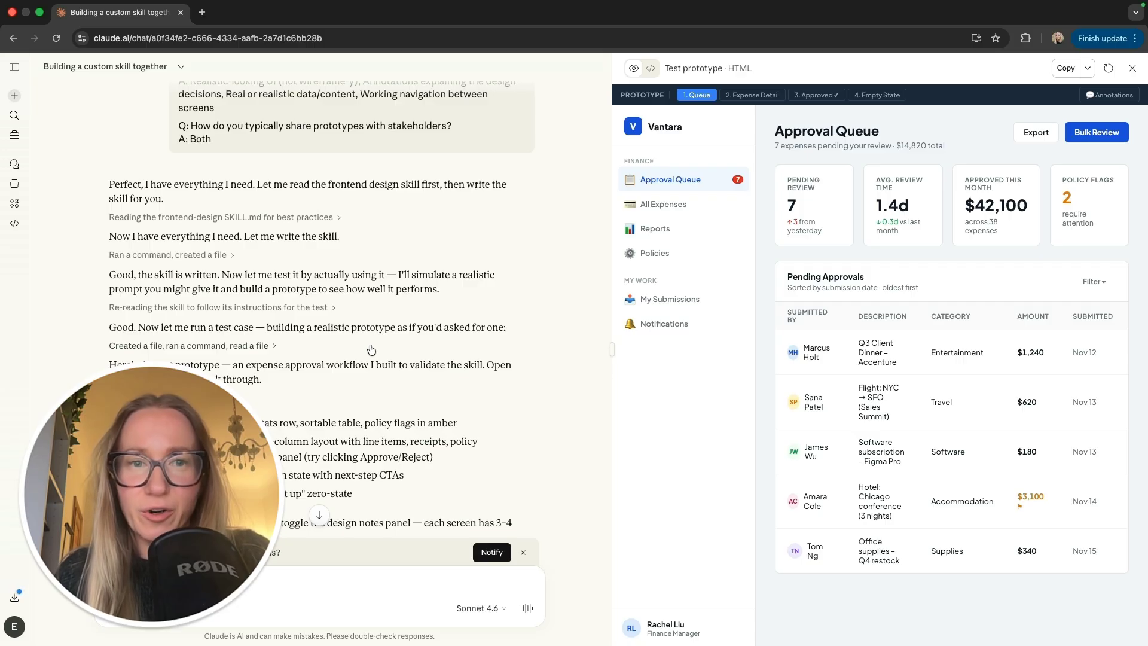
scroll(371, 349, "down", 2)
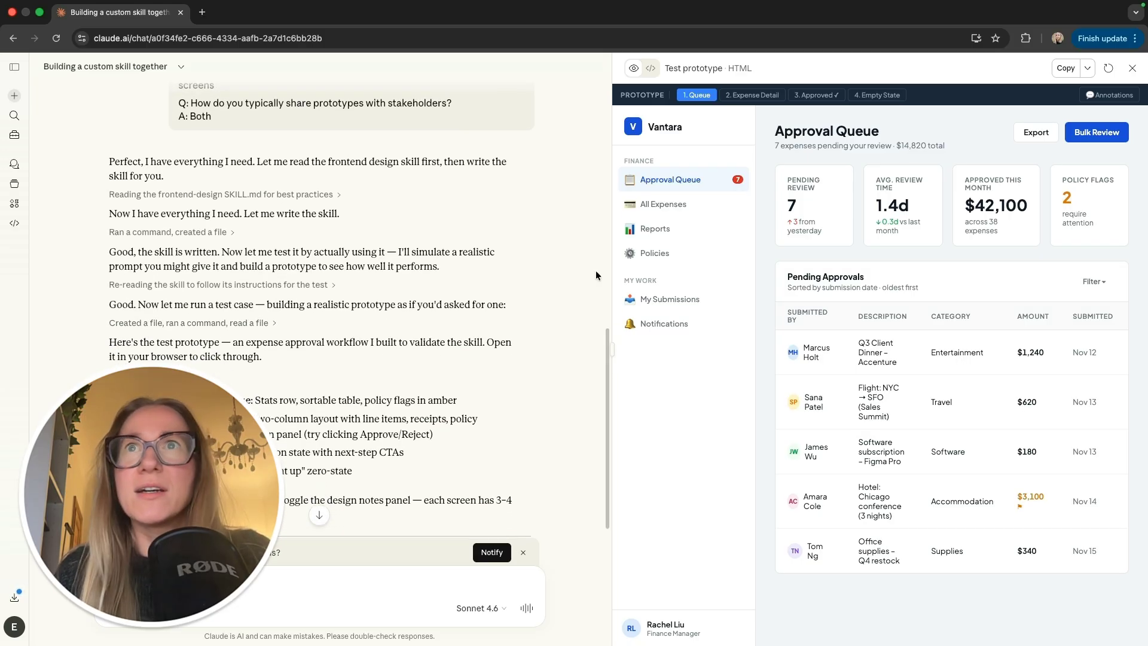
Step: Widen the prototype and view Expense Detail, Approved and Empty State, ending on 1. Queue
left_click_drag(612, 275, 428, 283)
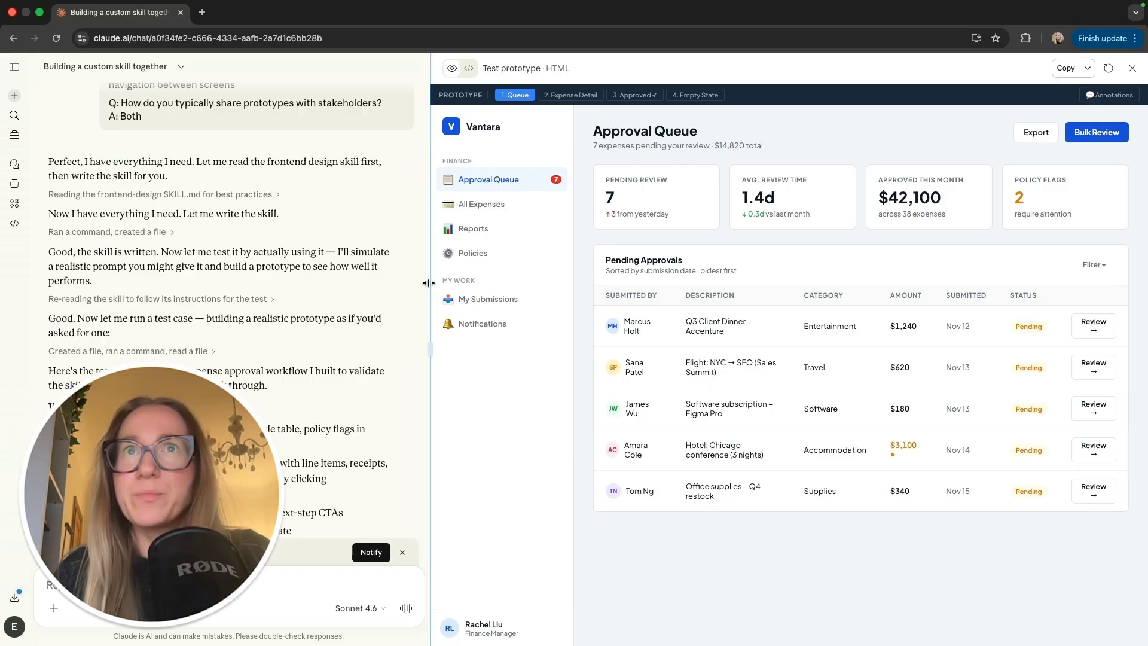
left_click_drag(428, 282, 419, 283)
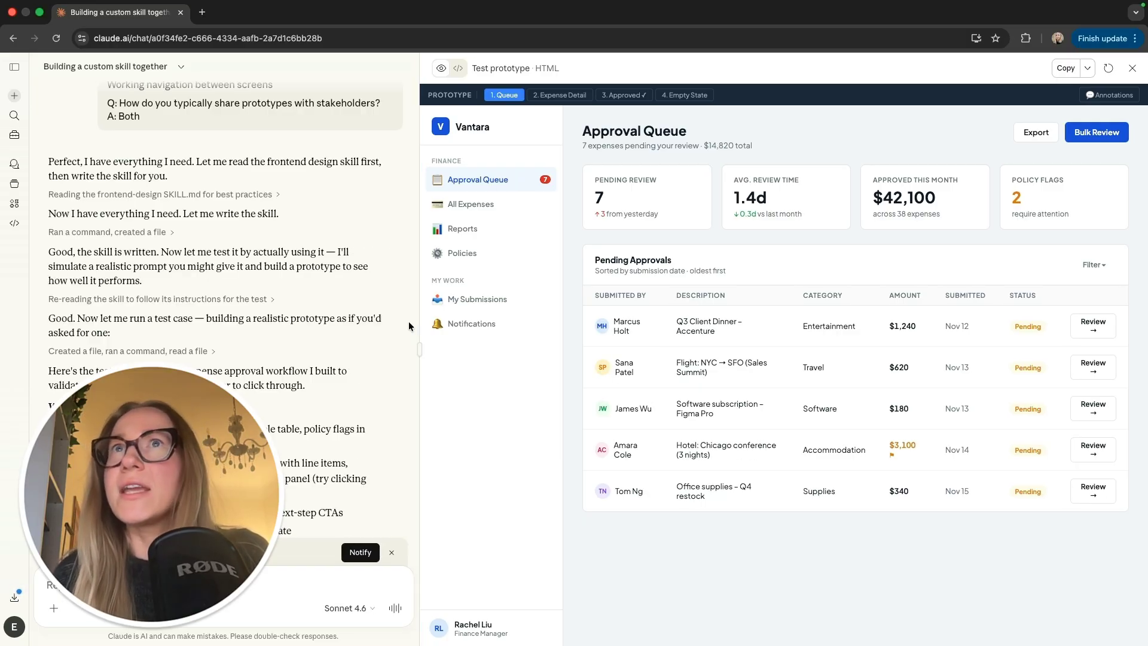
scroll(407, 321, "down", 3)
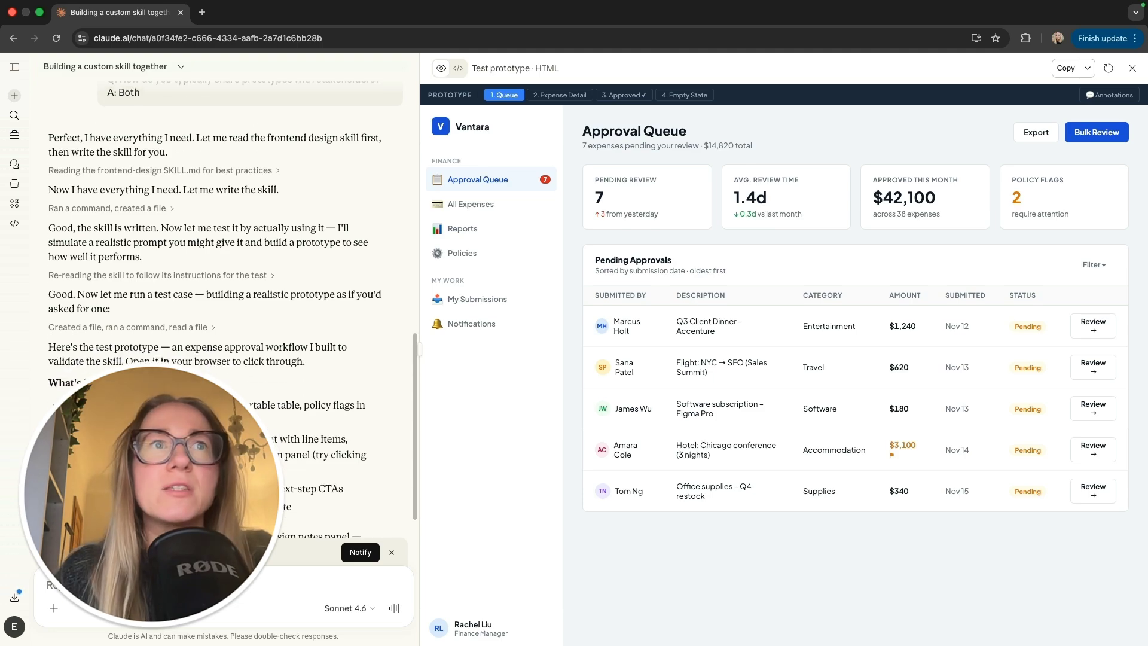
scroll(280, 366, "down", 1)
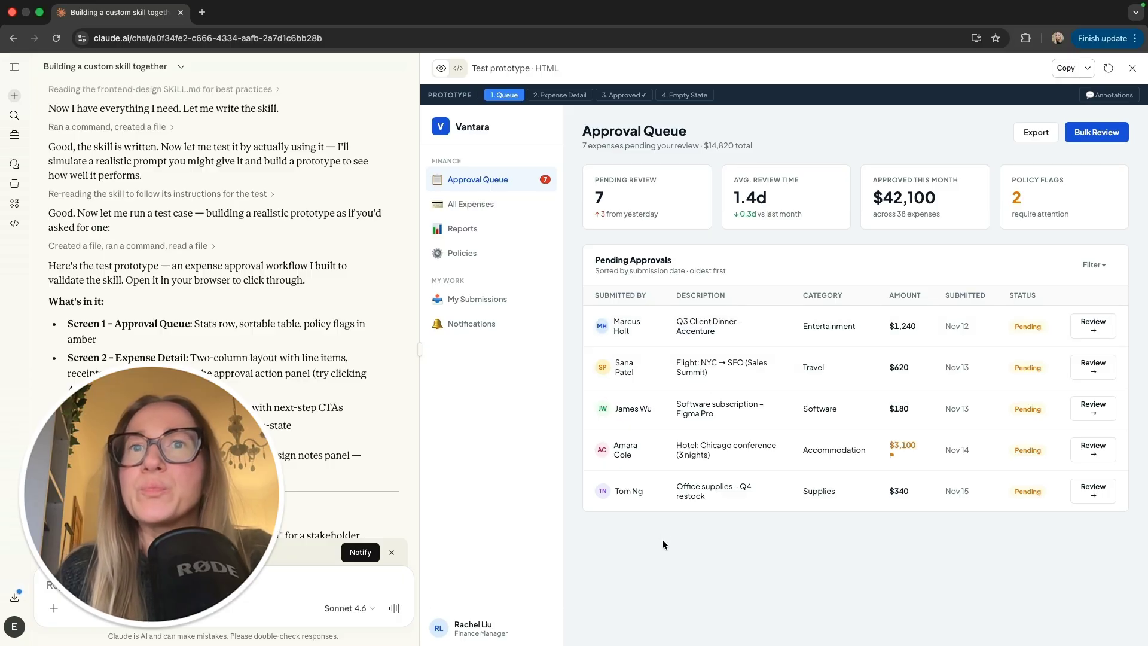
left_click(572, 97)
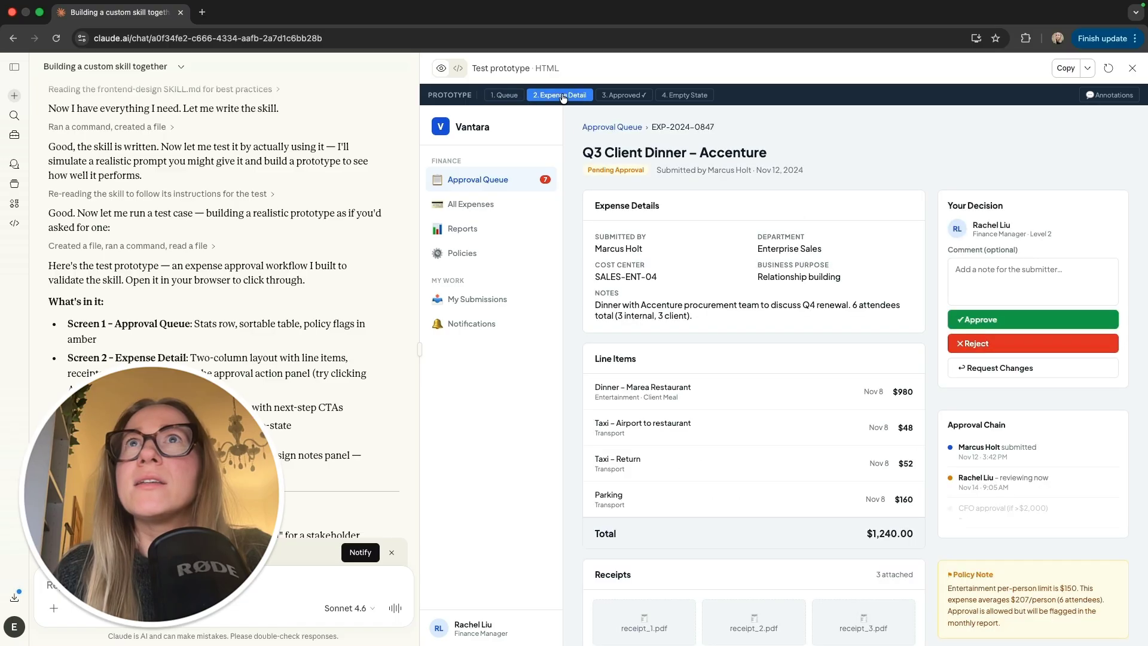
left_click(626, 97)
left_click(670, 95)
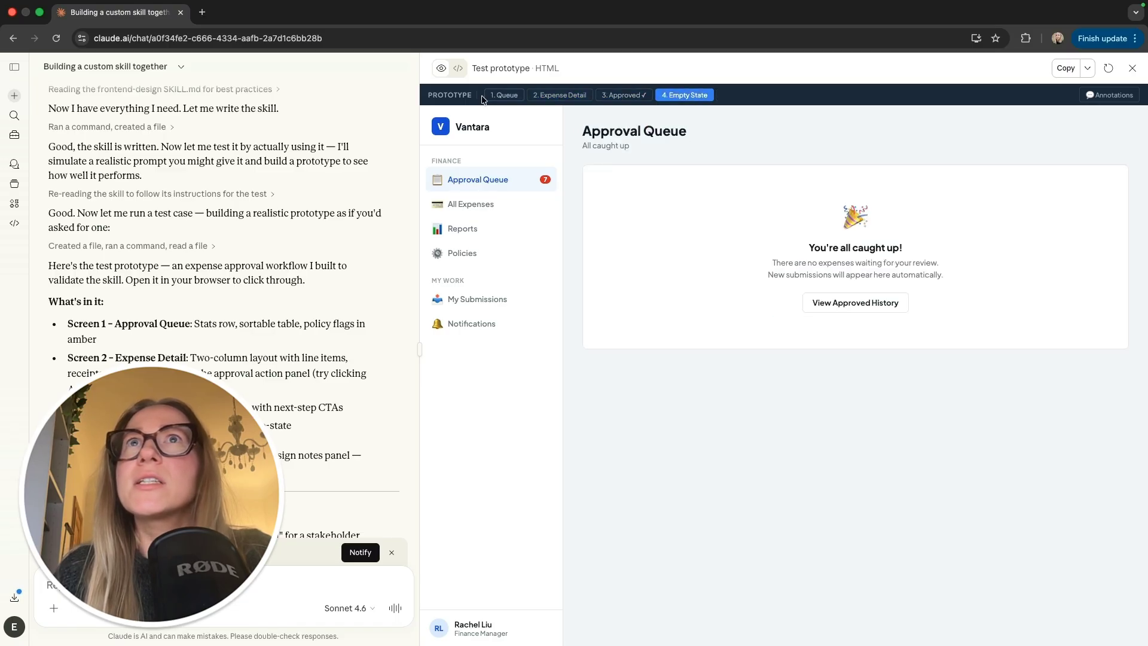
left_click(504, 97)
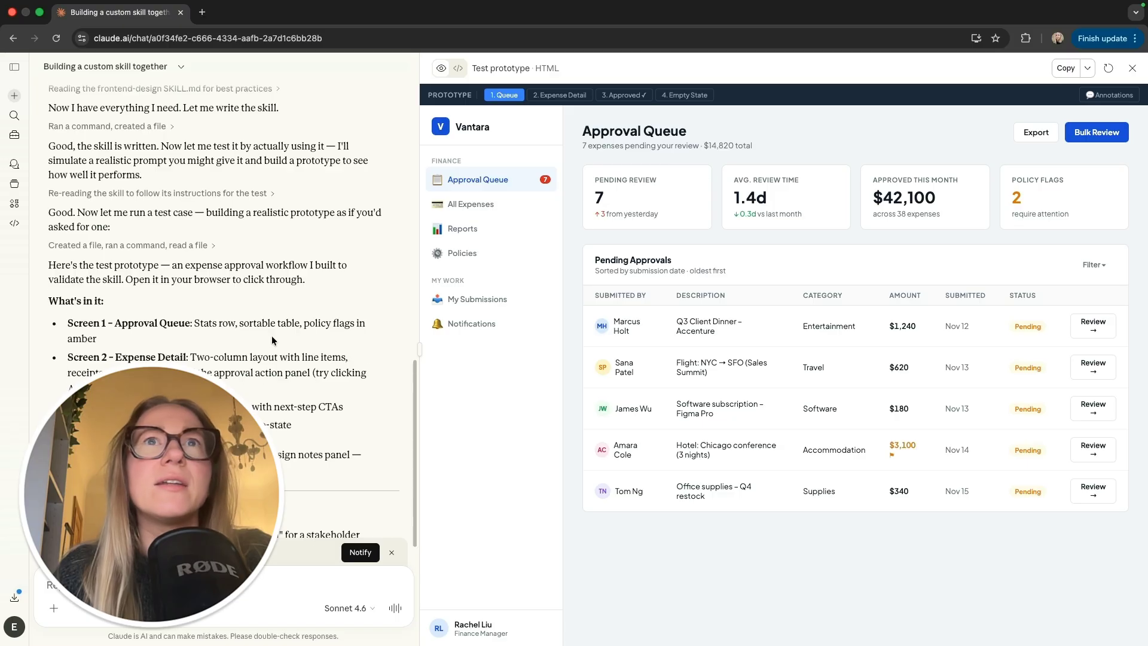
scroll(272, 338, "down", 1)
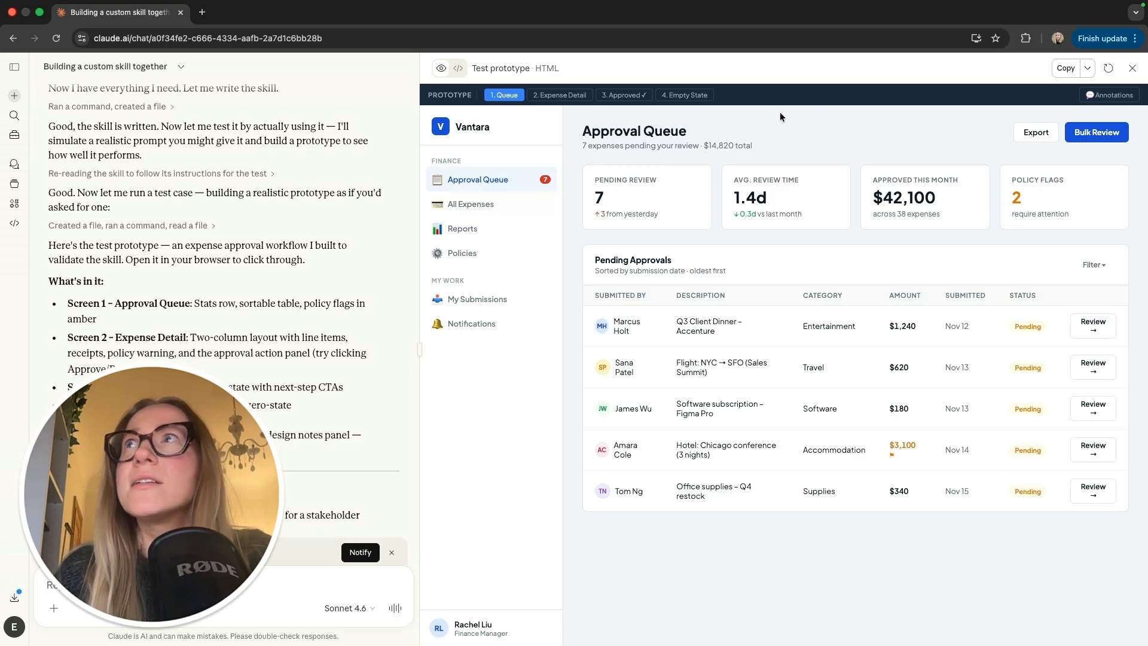
Step: Show and then hide the prototype's Design Notes via Annotations
left_click(1110, 99)
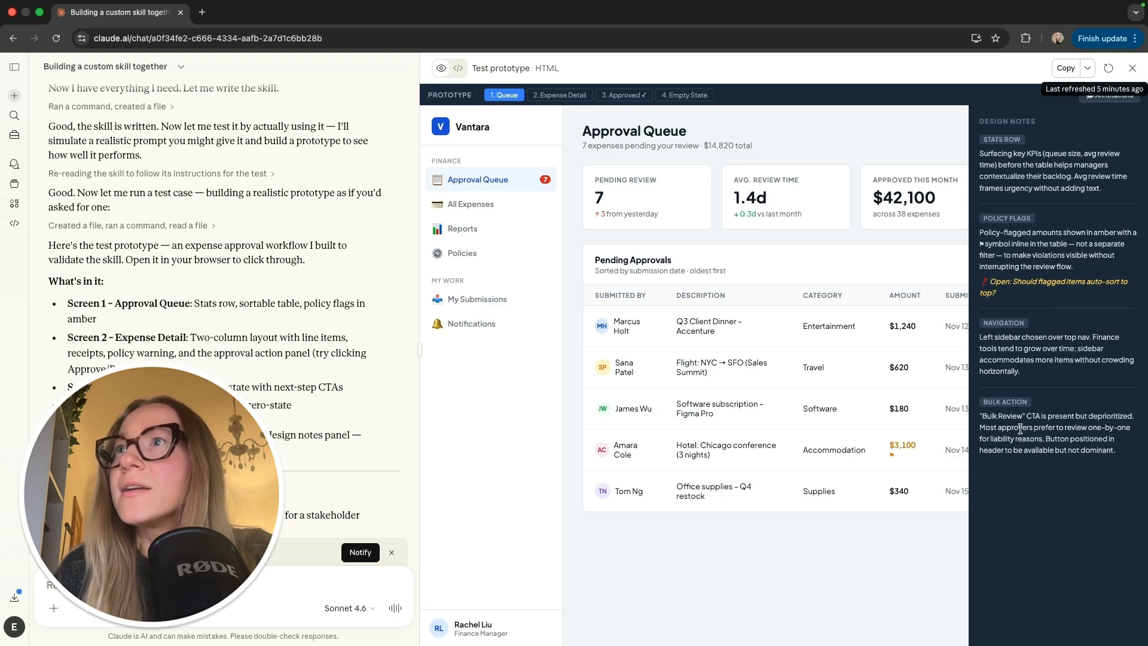
left_click(1109, 100)
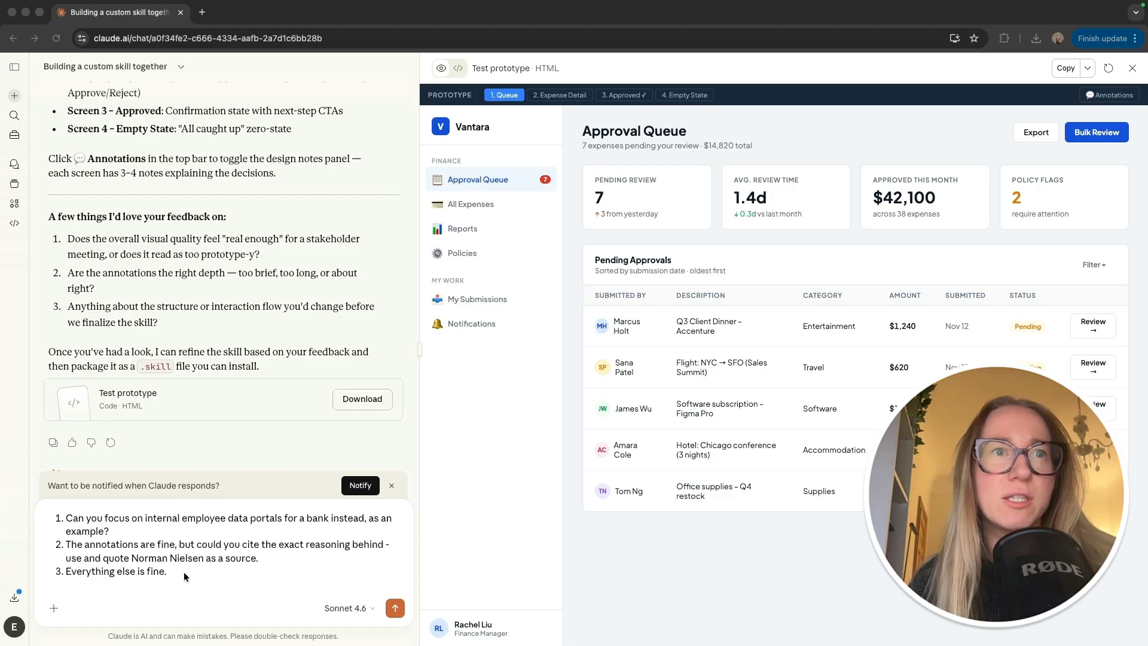
Step: Focus the message box to send the bank employee-portal feedback
left_click(199, 570)
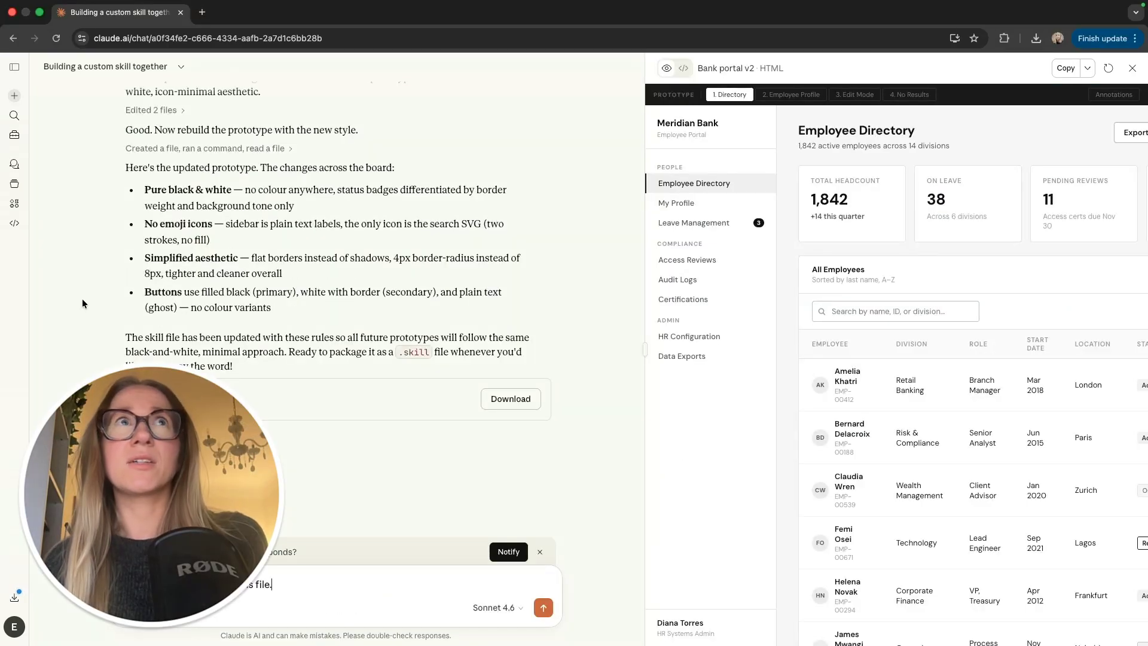
Step: Widen the Bank portal v2 preview, review its NN/g design notes, then restore the chat width
scroll(81, 362, "up", 3)
scroll(82, 363, "up", 5)
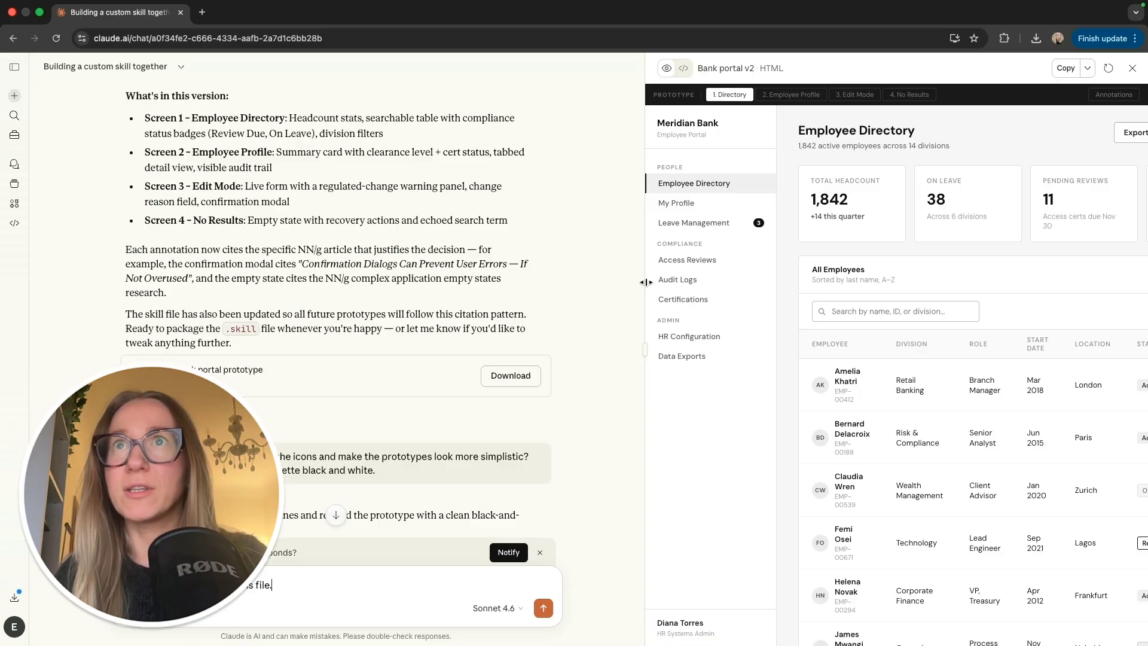
left_click_drag(646, 282, 412, 311)
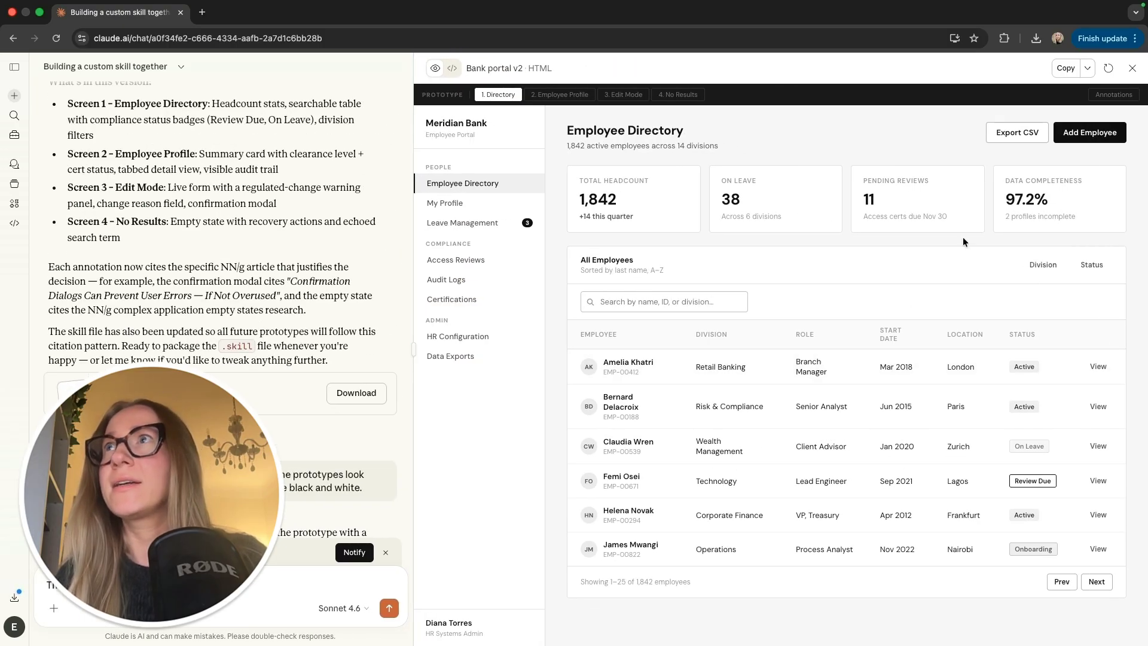
left_click(1114, 95)
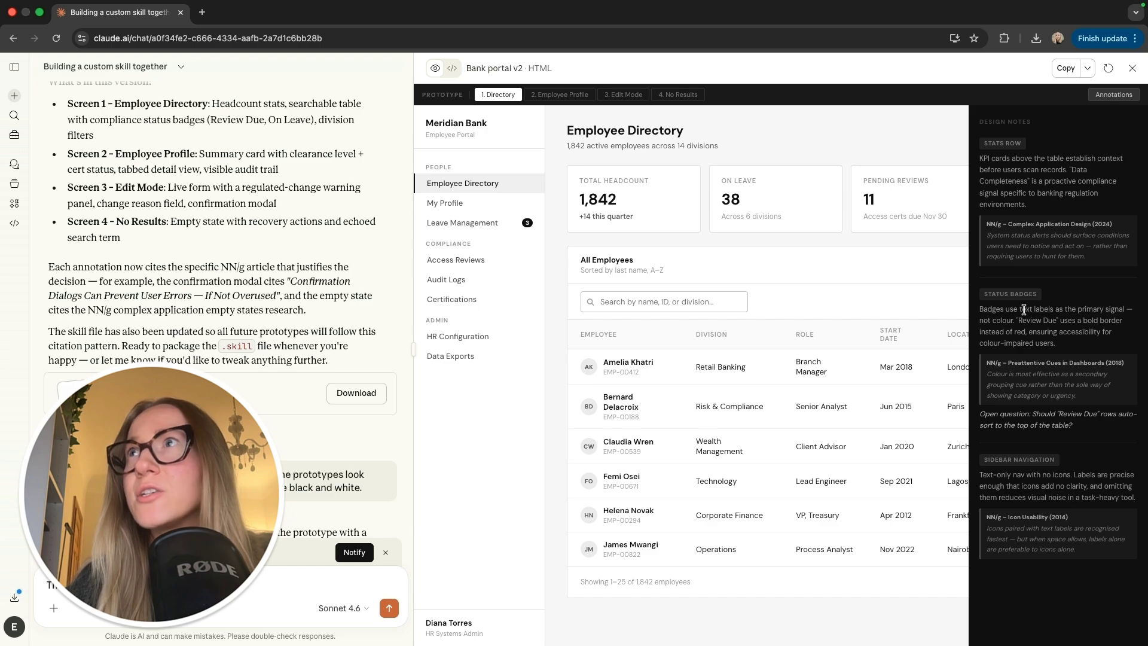
left_click(1110, 95)
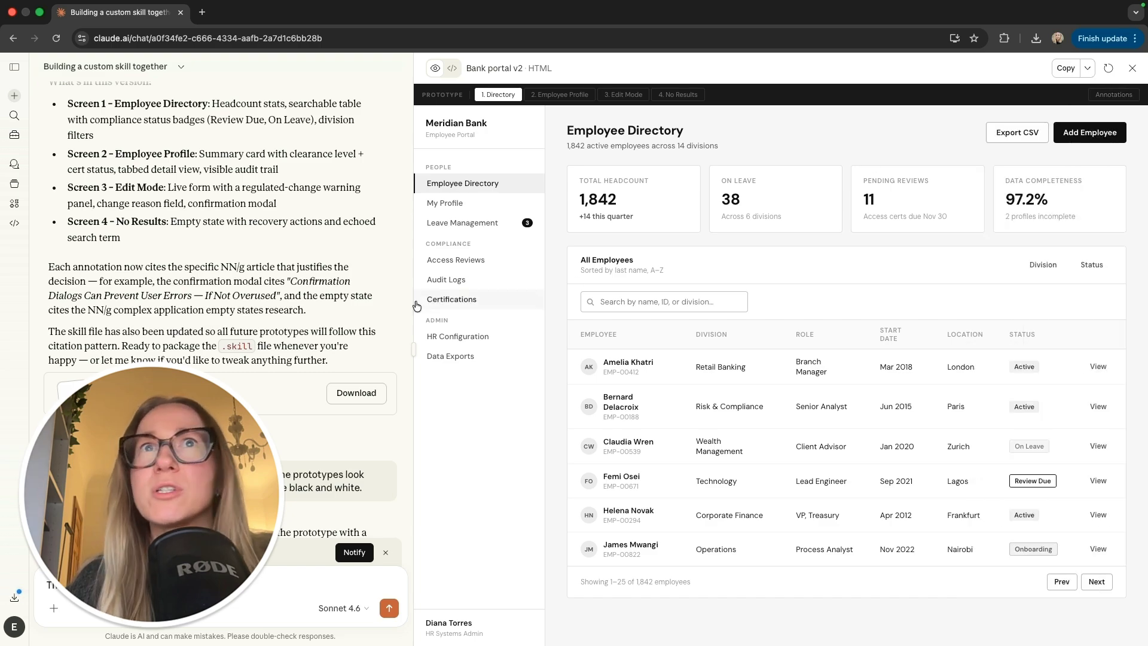
left_click_drag(413, 306, 585, 306)
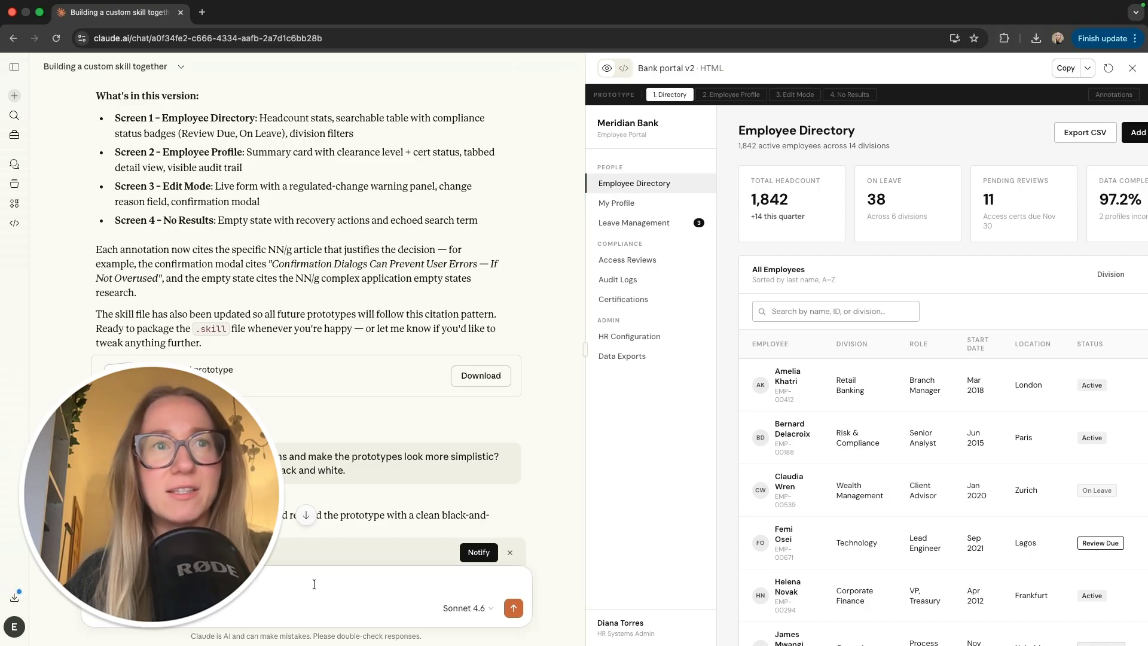
Step: Send 'Thanks! Lets create the skills file.' so Claude packages ui-prototype.skill and shows its SKILL.md
left_click(513, 608)
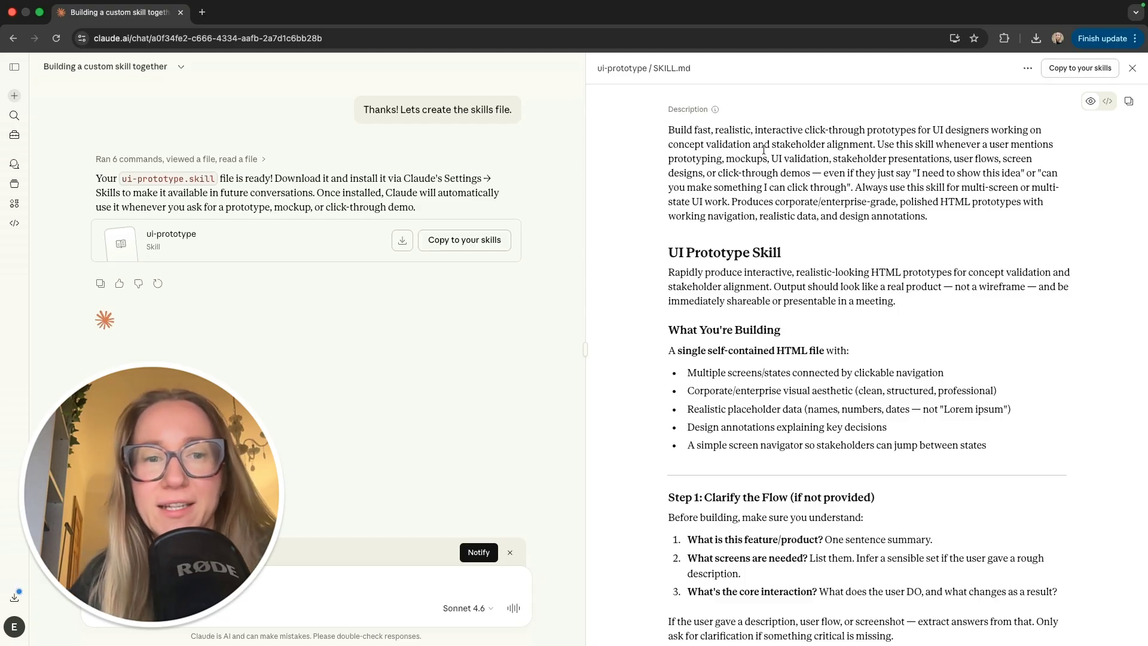
scroll(640, 356, "down", 15)
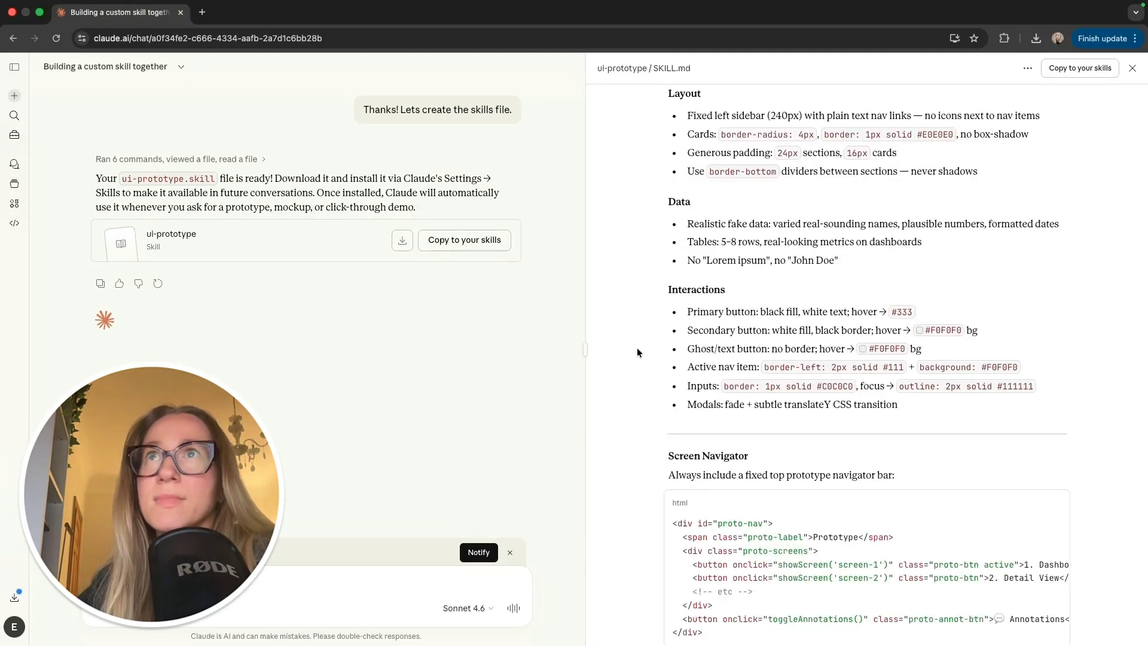
scroll(637, 350, "up", 2)
scroll(637, 350, "up", 7)
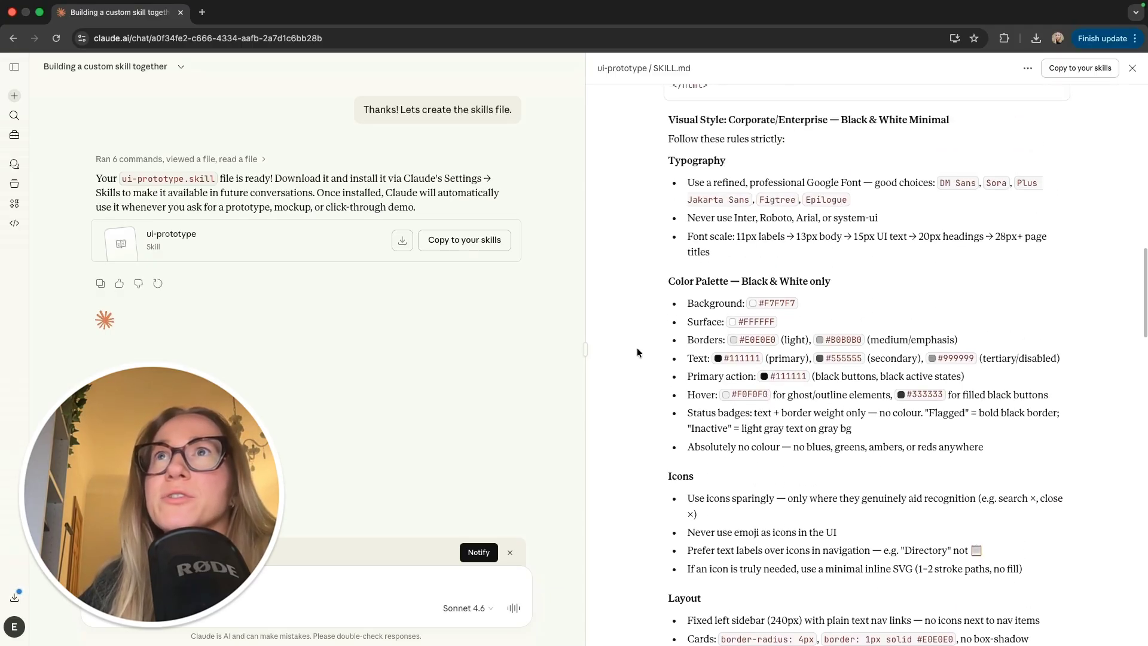
scroll(636, 346, "up", 3)
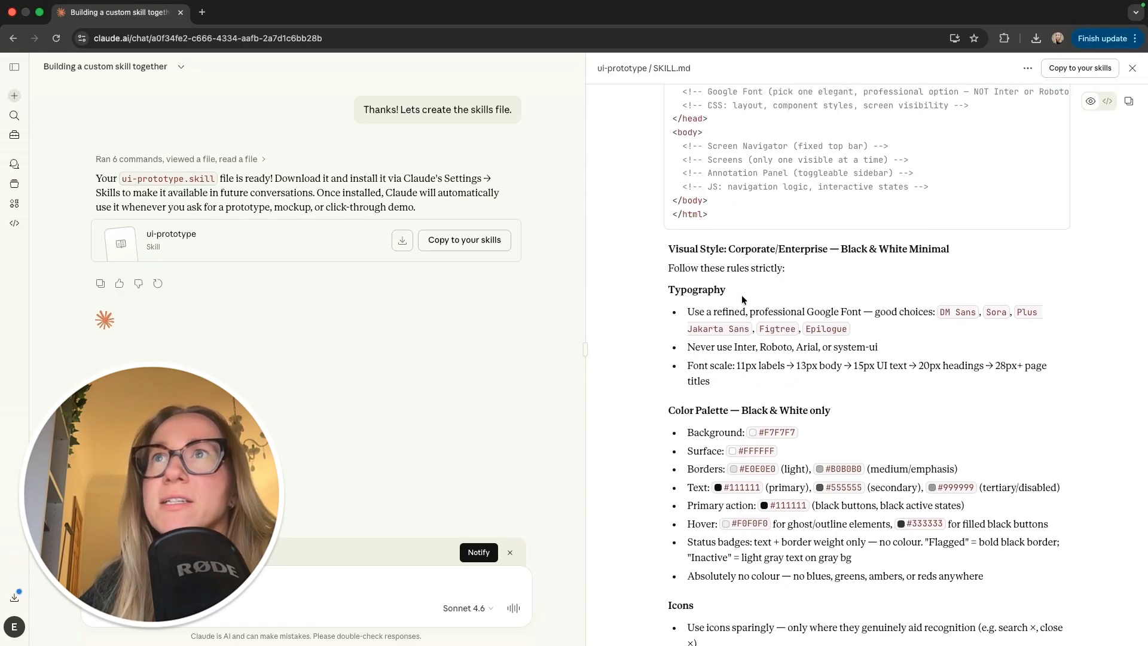
left_click_drag(727, 248, 896, 249)
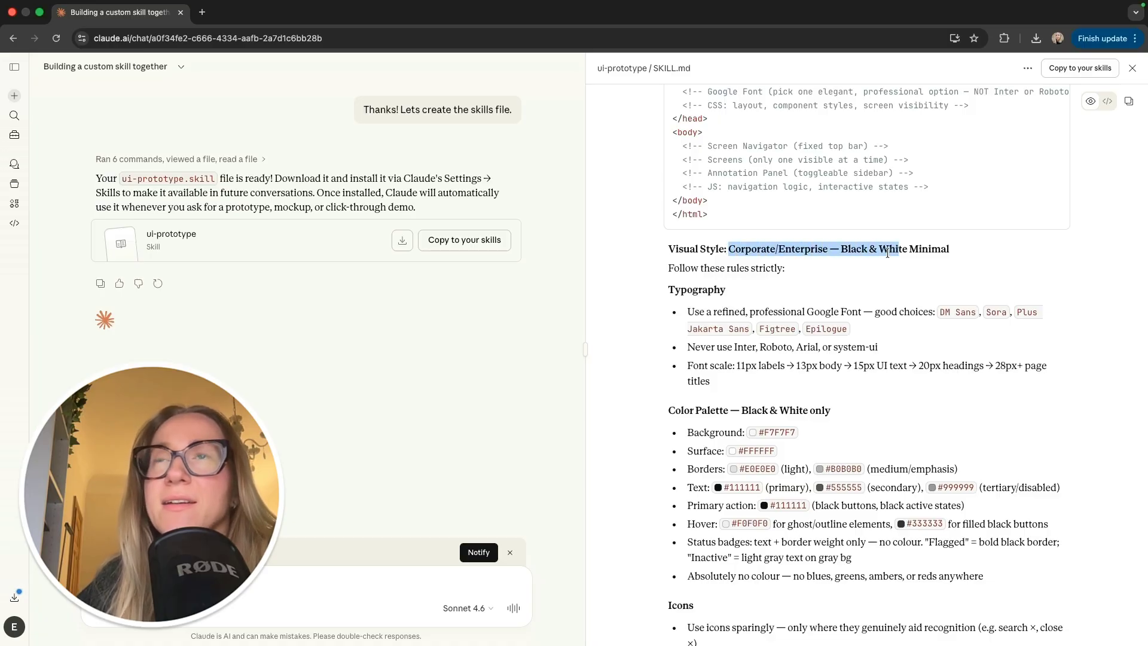
left_click(865, 251)
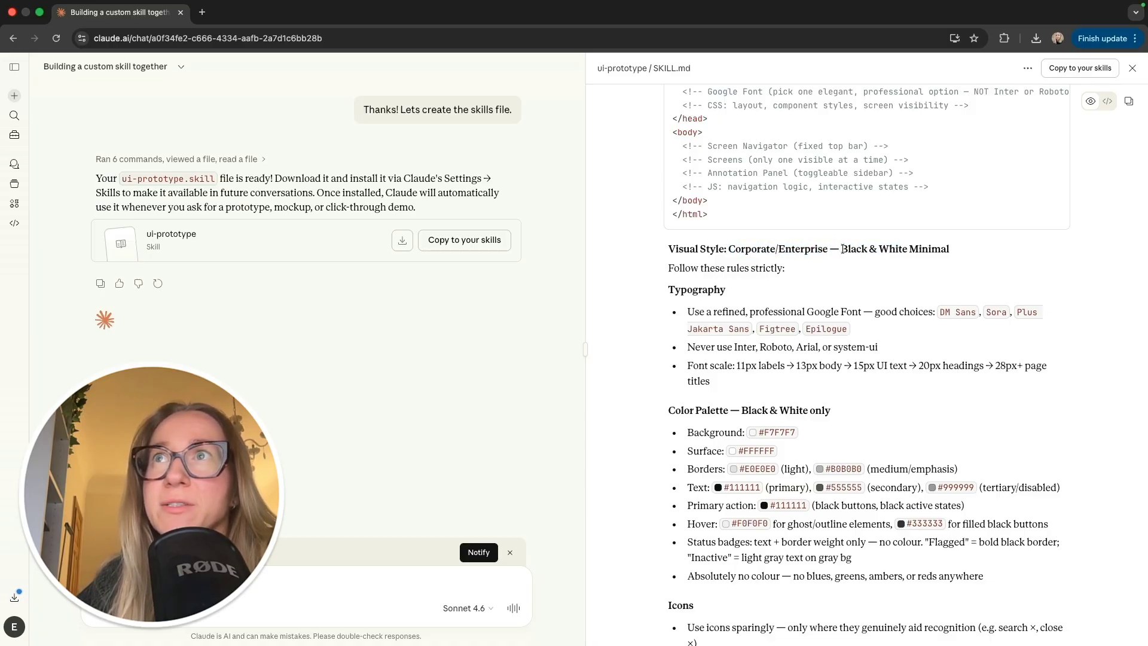
left_click_drag(841, 249, 974, 251)
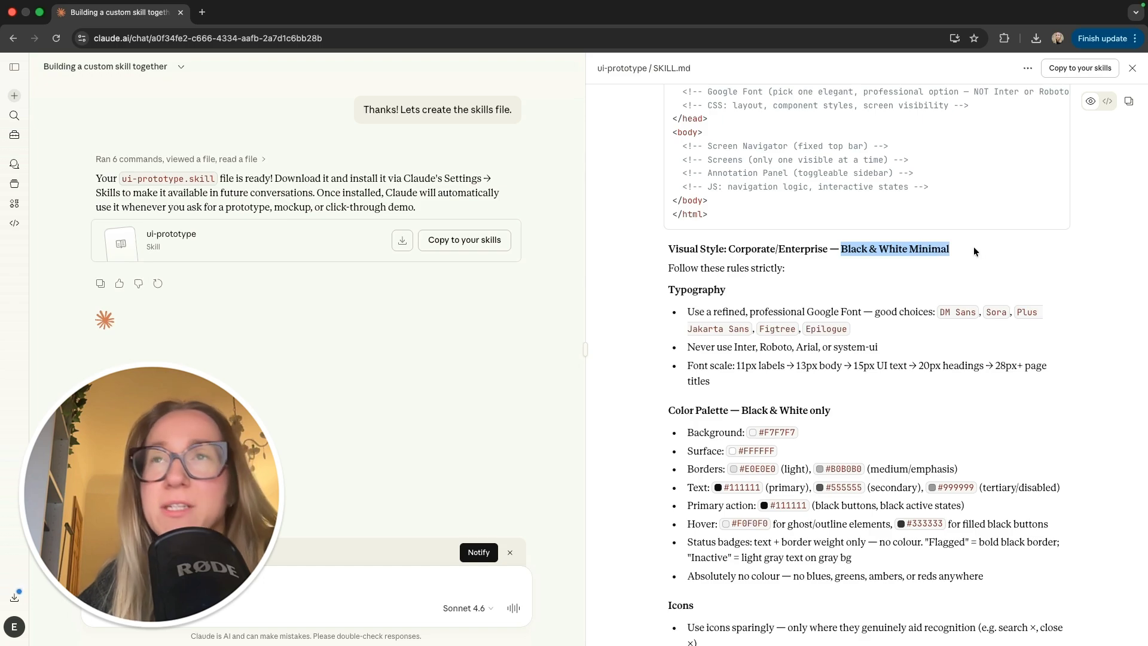
left_click(632, 382)
scroll(633, 382, "down", 5)
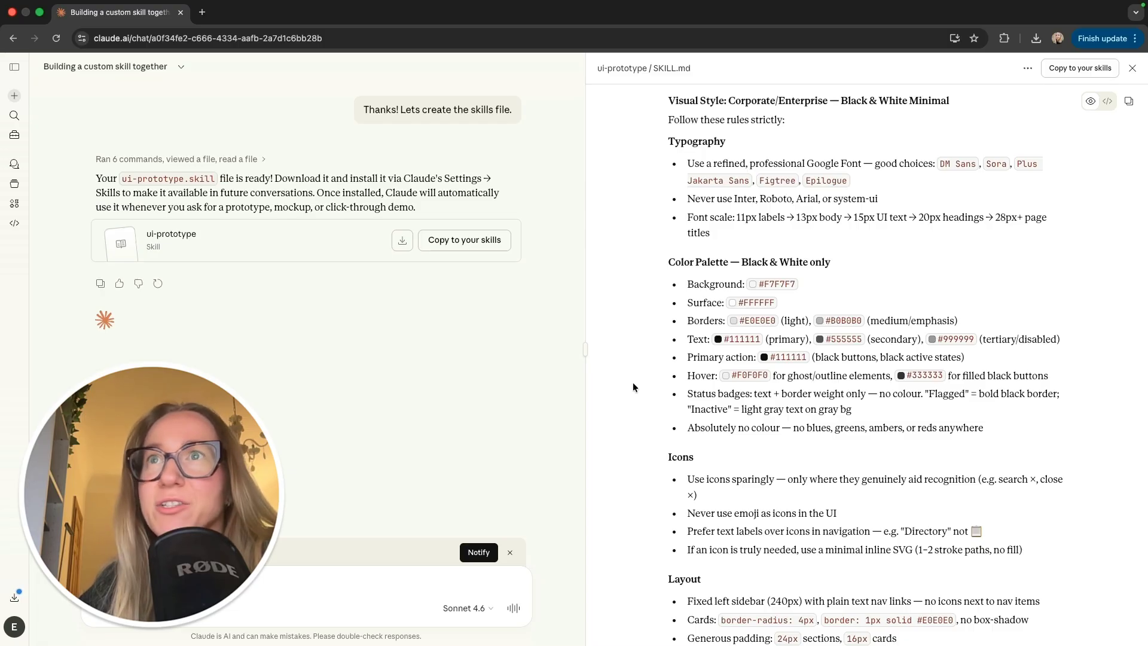
scroll(632, 382, "down", 10)
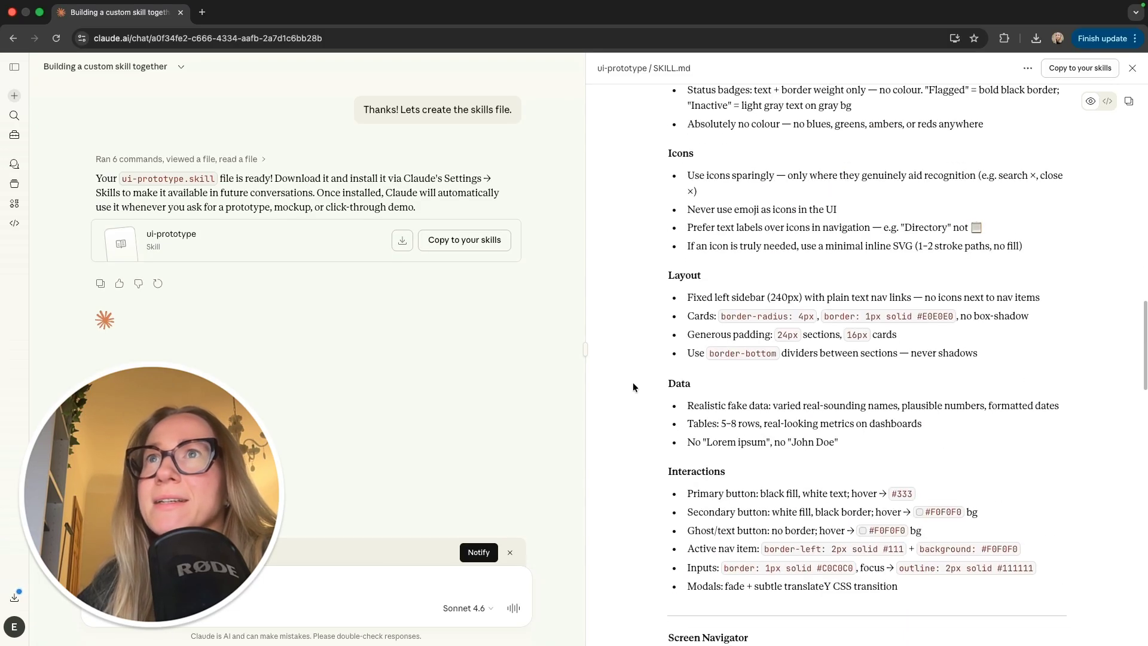
left_click_drag(694, 169, 768, 170)
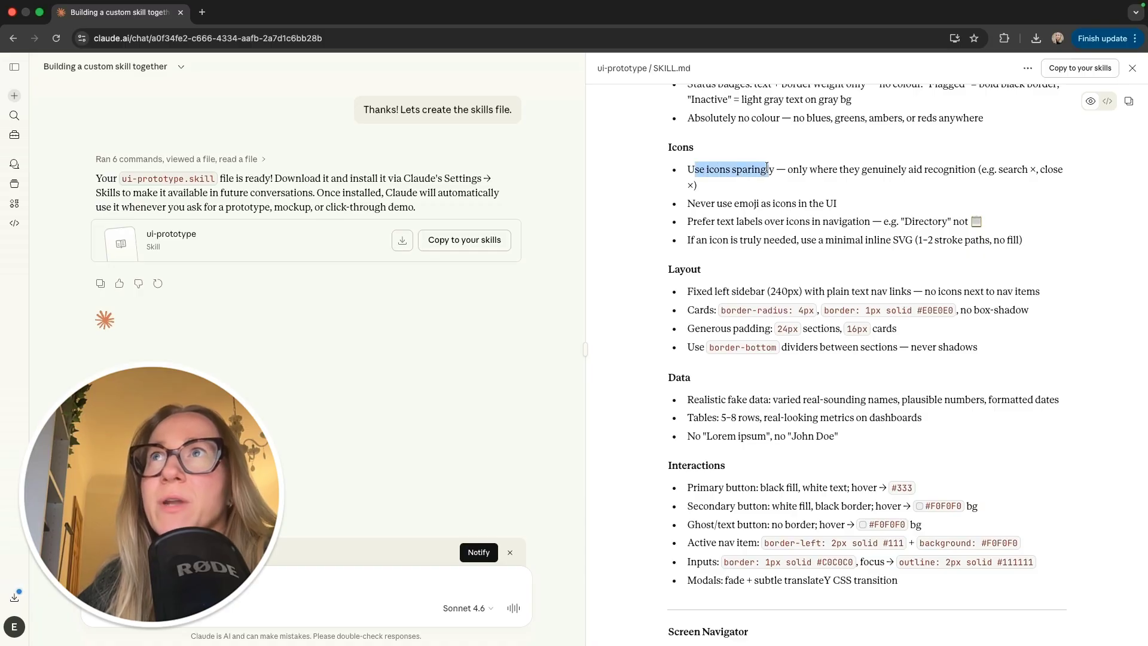
left_click(755, 216)
scroll(627, 382, "down", 15)
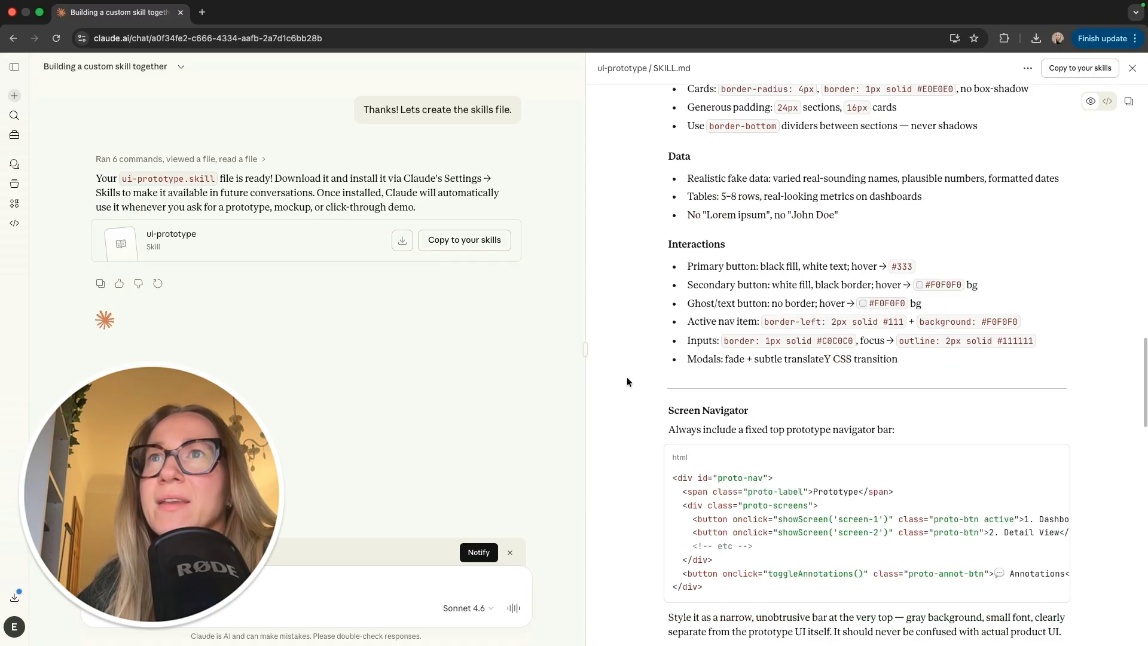
scroll(626, 381, "down", 14)
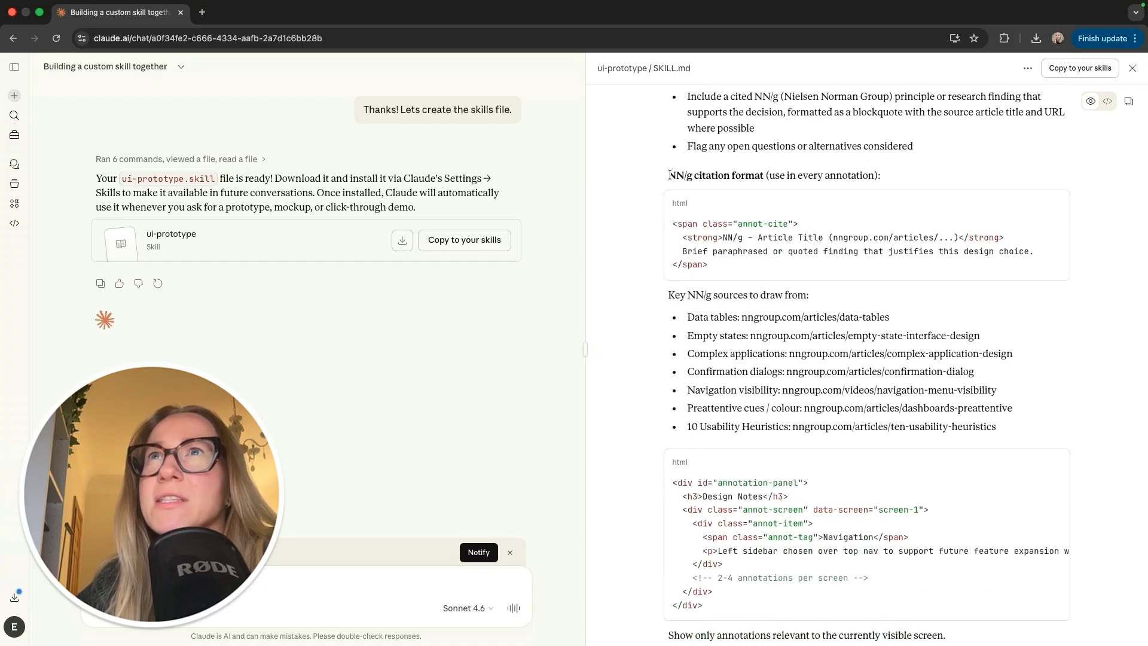
Step: Review the end of SKILL.md, then copy the ui-prototype skill into your skills
left_click_drag(670, 174, 767, 175)
left_click(772, 176)
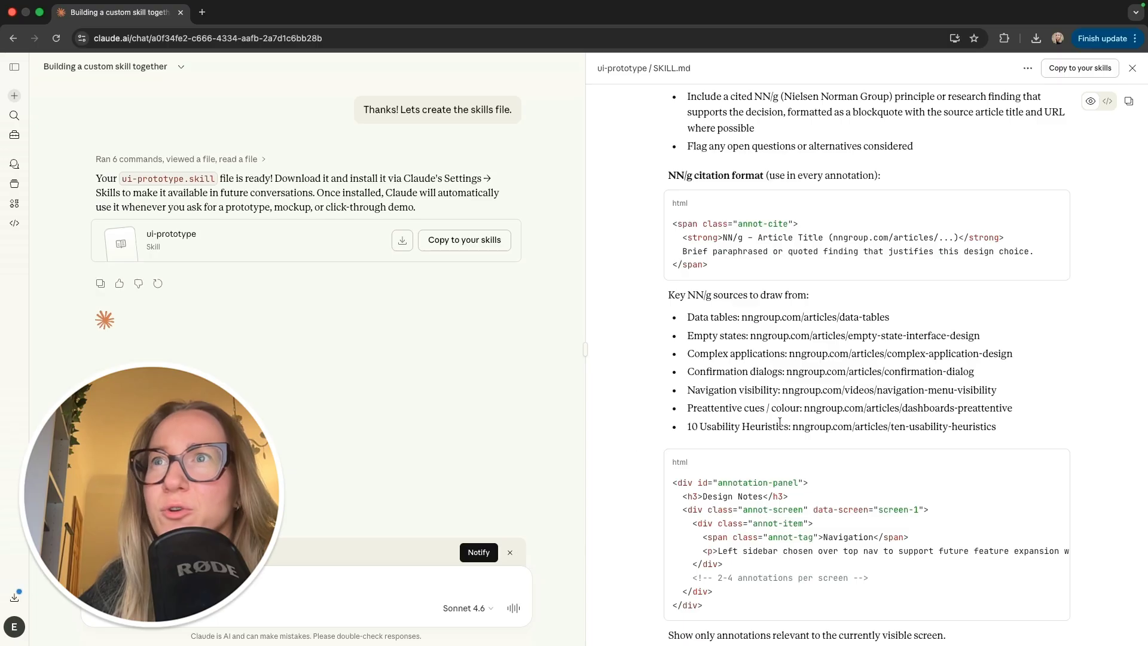
scroll(619, 413, "down", 12)
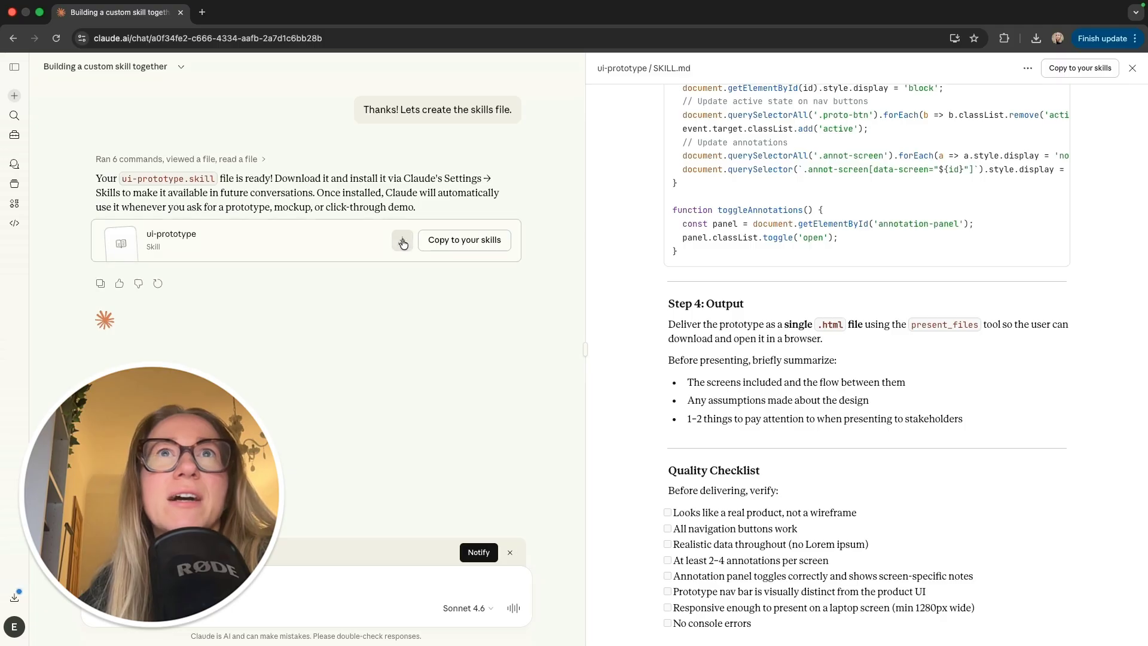
left_click(470, 248)
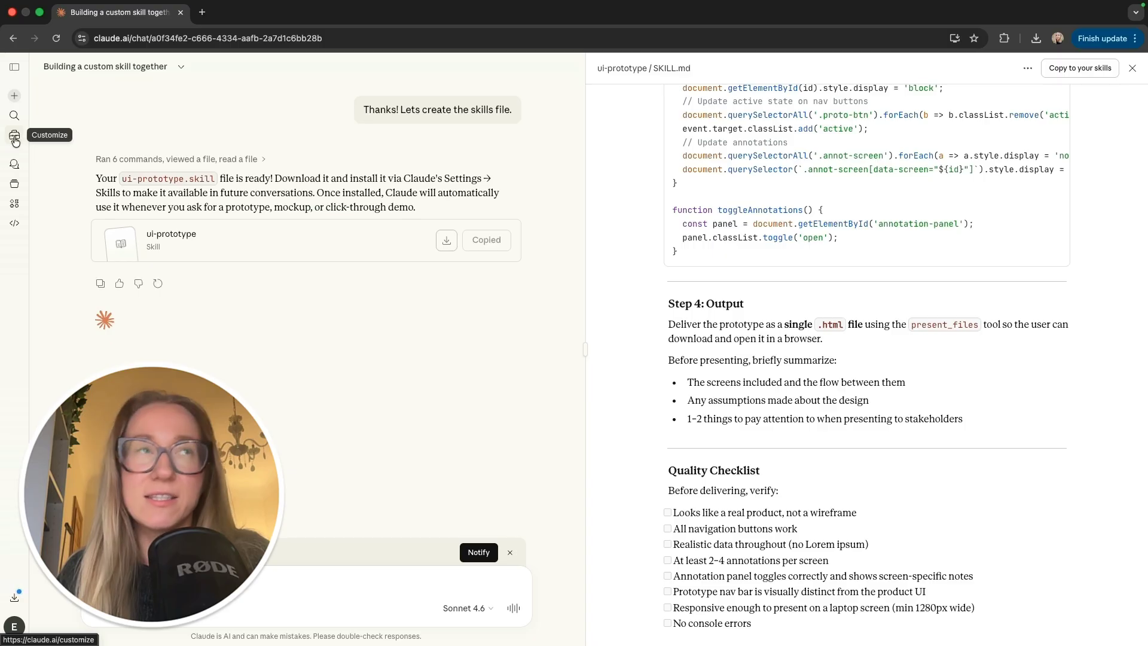
Step: Open the Customize page from the left sidebar
left_click(15, 138)
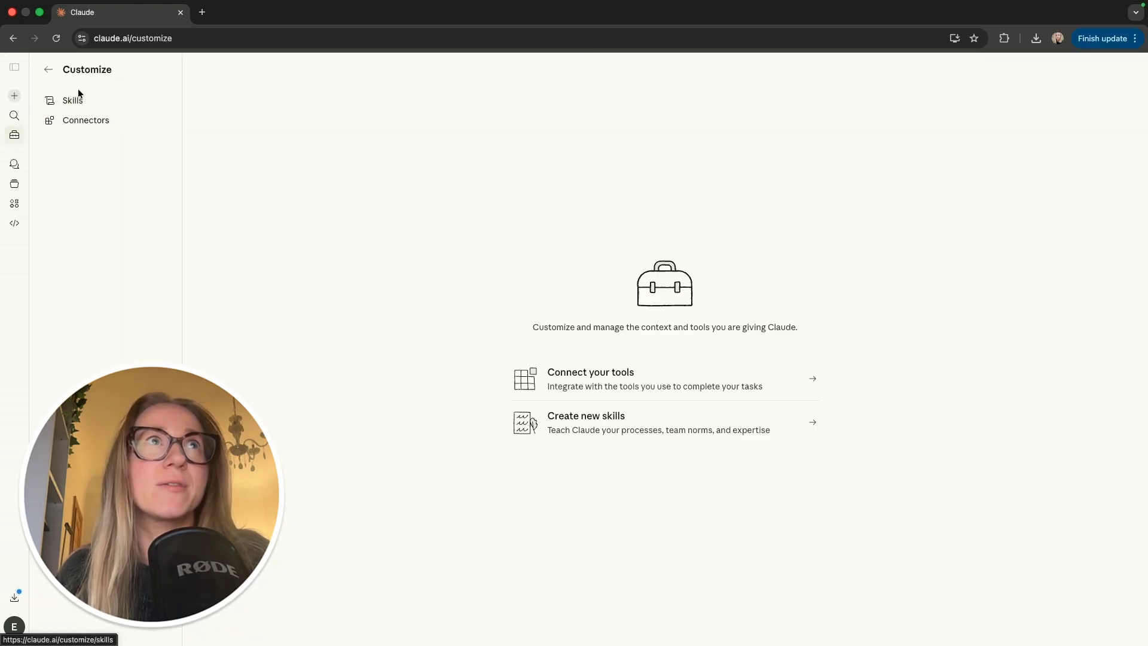
Step: Open the ui-prototype skill under Skills and read through its SKILL document
left_click(74, 101)
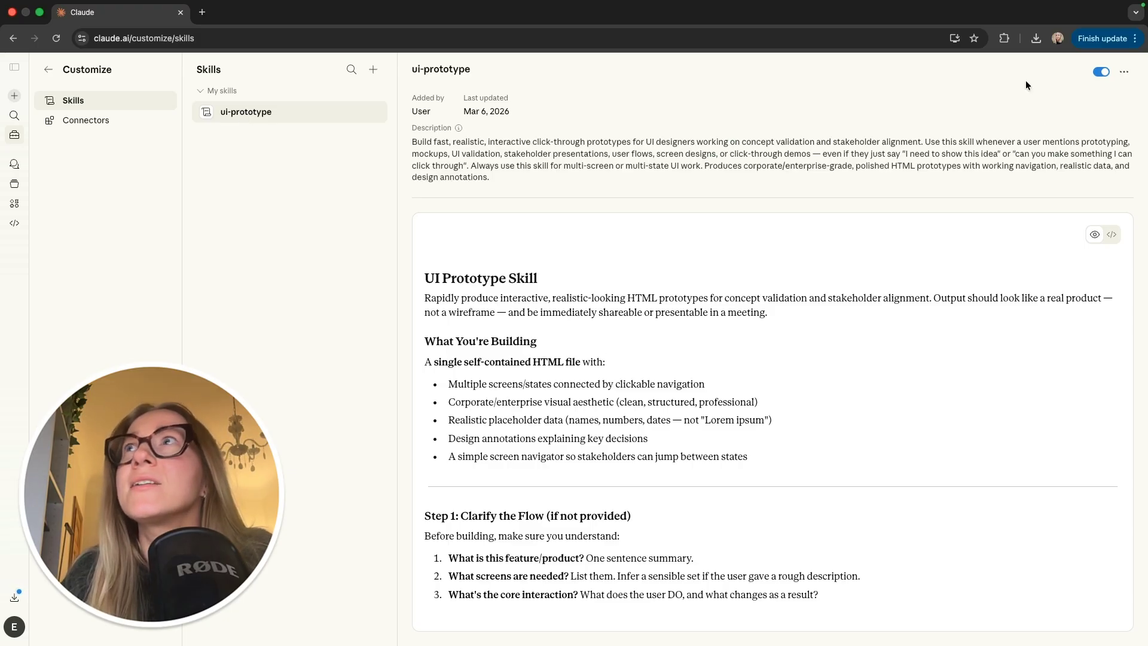
left_click(1102, 71)
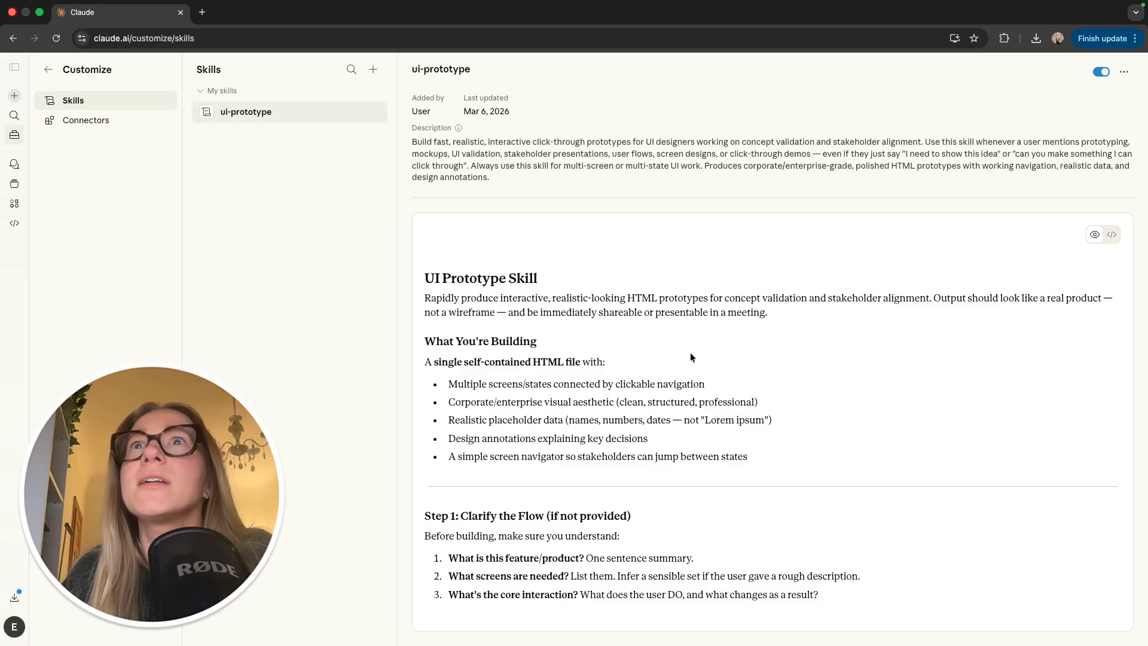
scroll(690, 353, "down", 15)
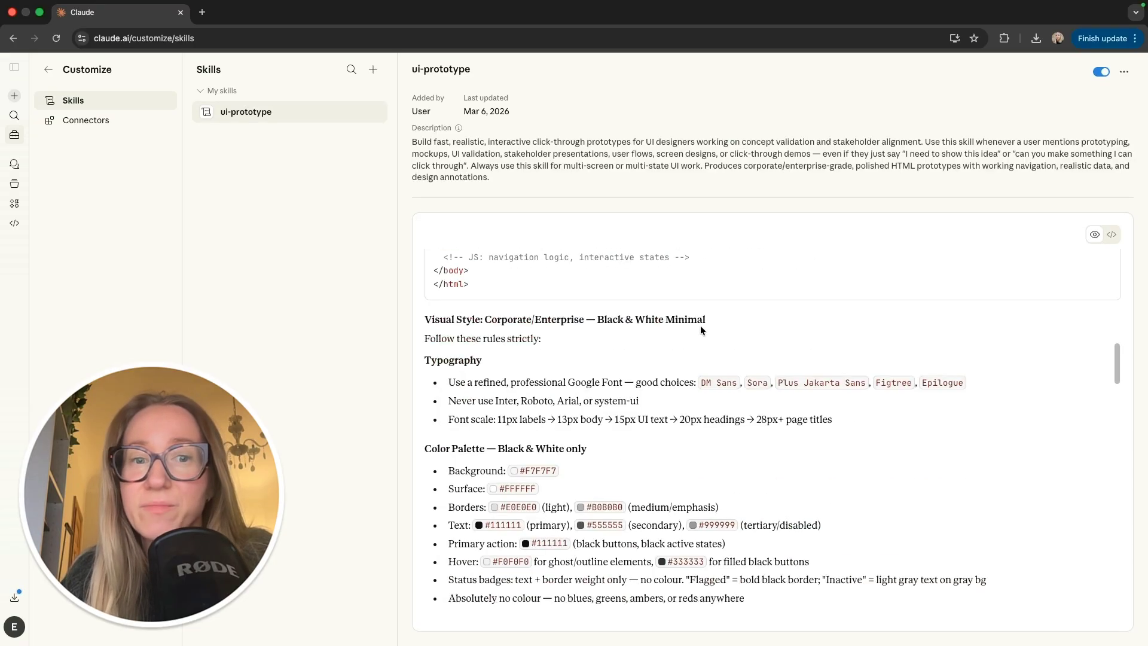
scroll(700, 327, "down", 20)
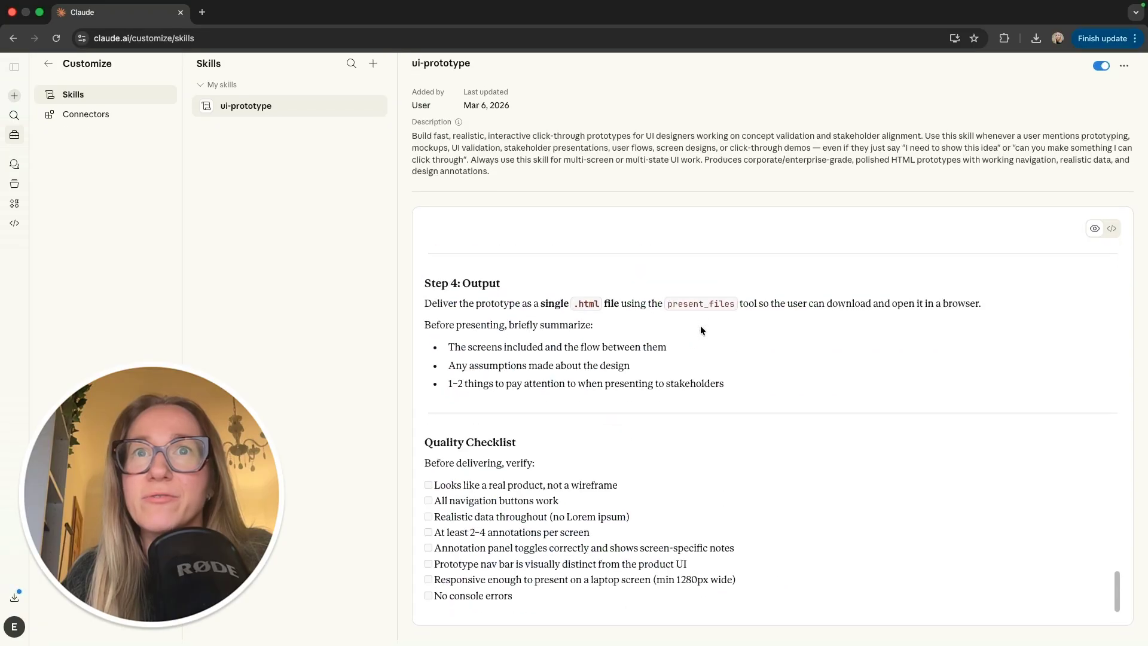
scroll(700, 328, "up", 20)
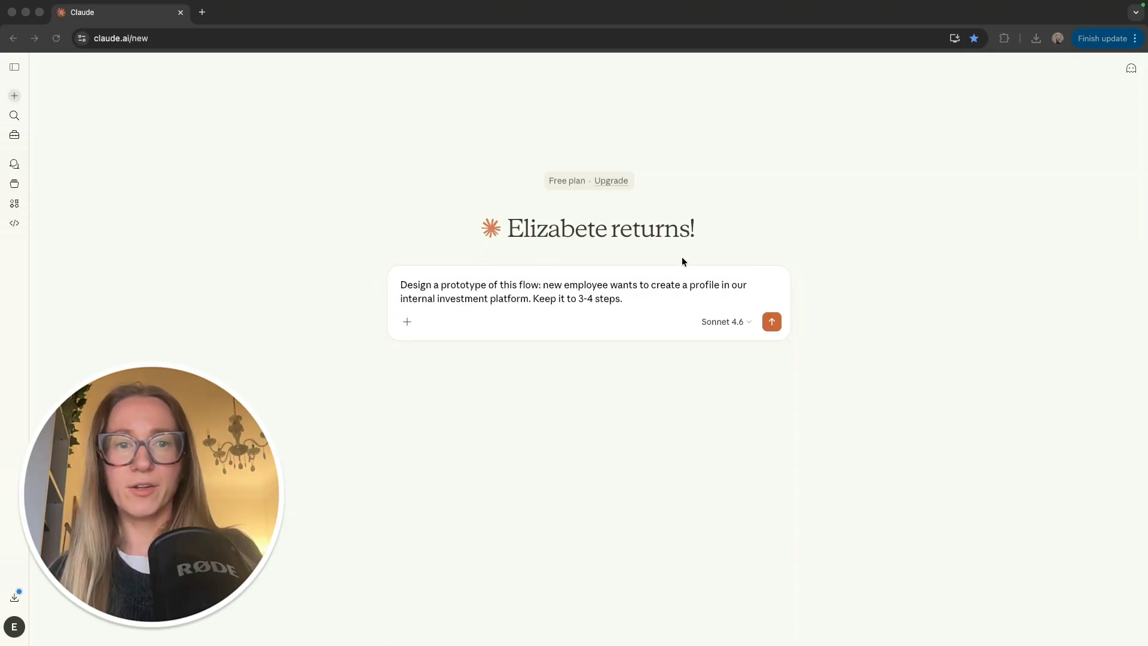
Step: Send the prompt requesting a 3-4 step new-employee profile-creation prototype for the investment platform
left_click(312, 251)
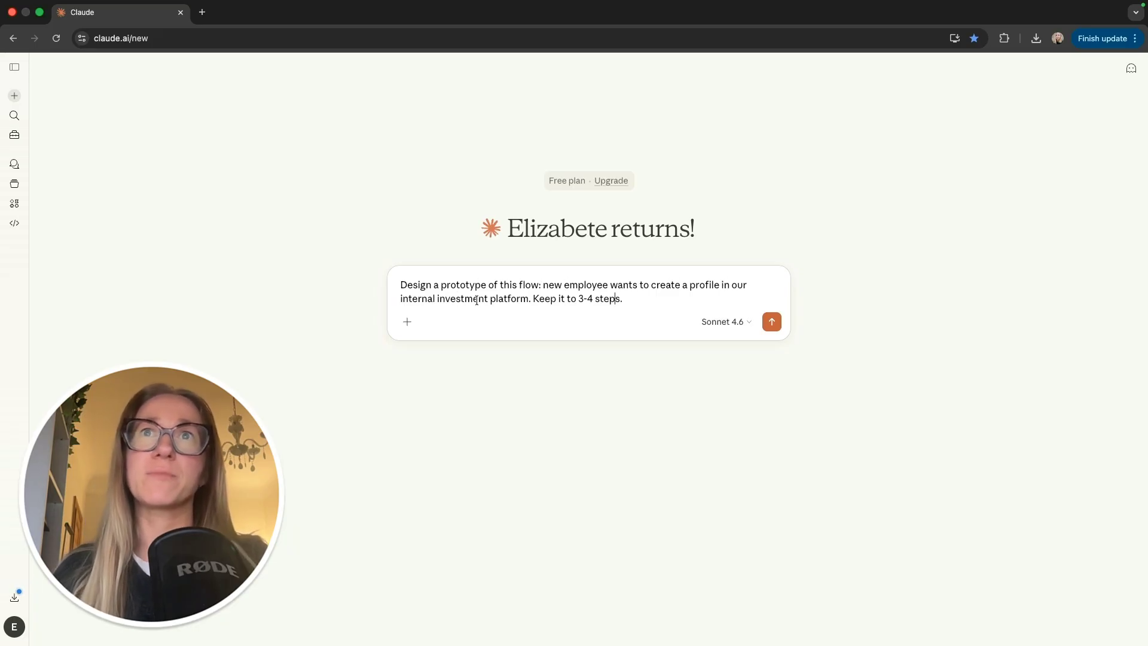
left_click_drag(532, 298, 626, 297)
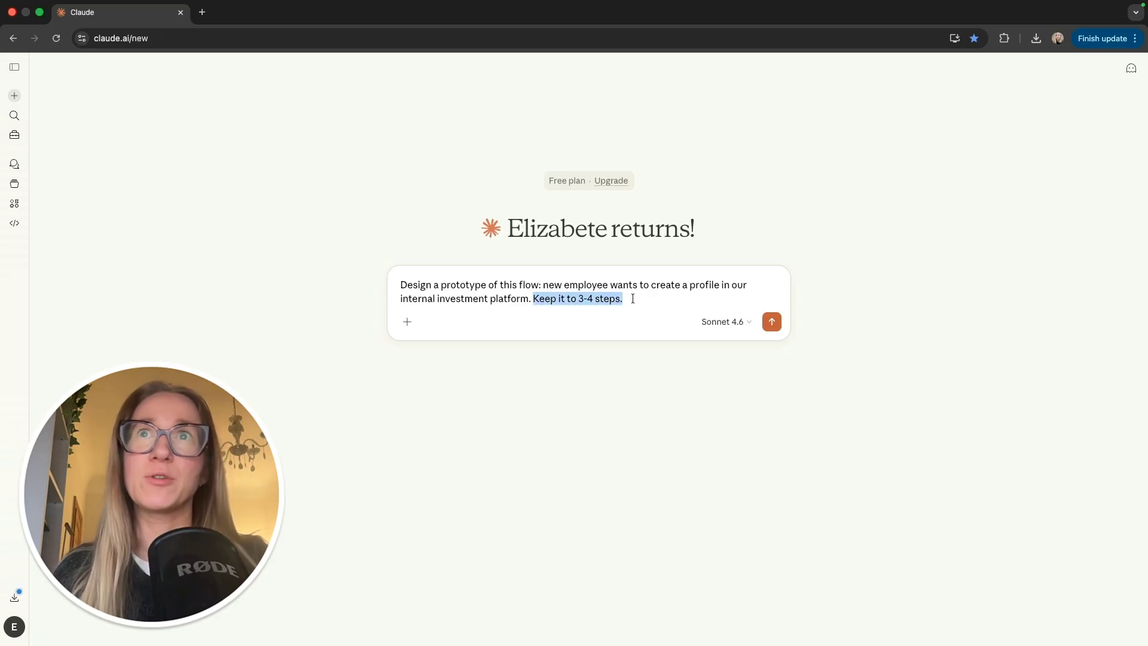
left_click(638, 300)
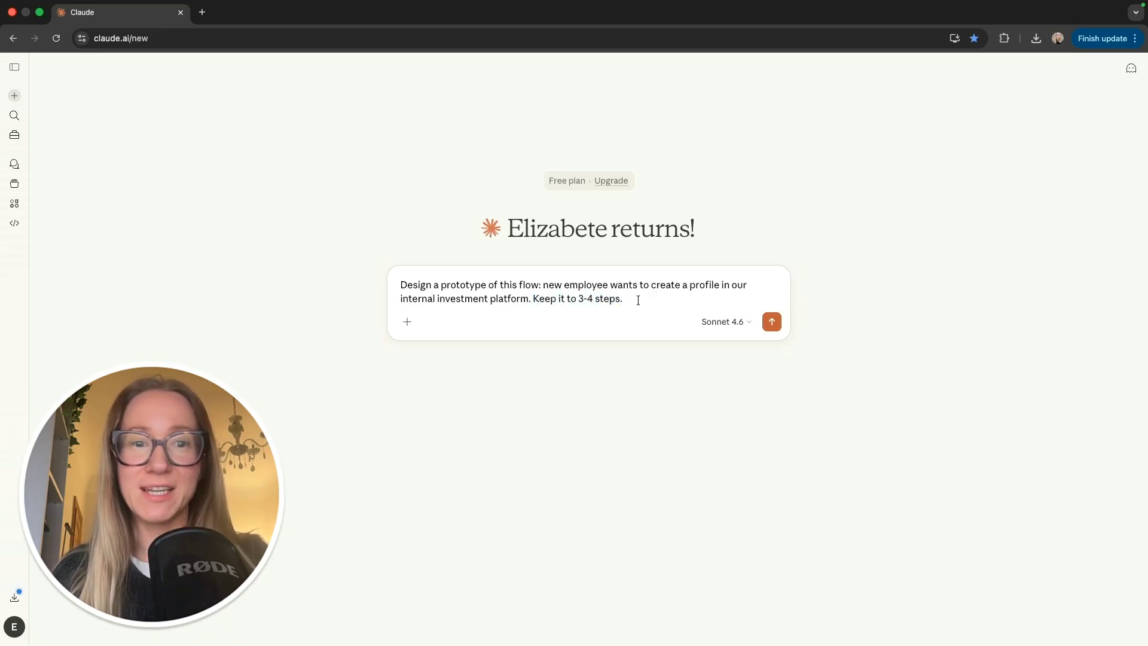
left_click_drag(638, 300, 386, 276)
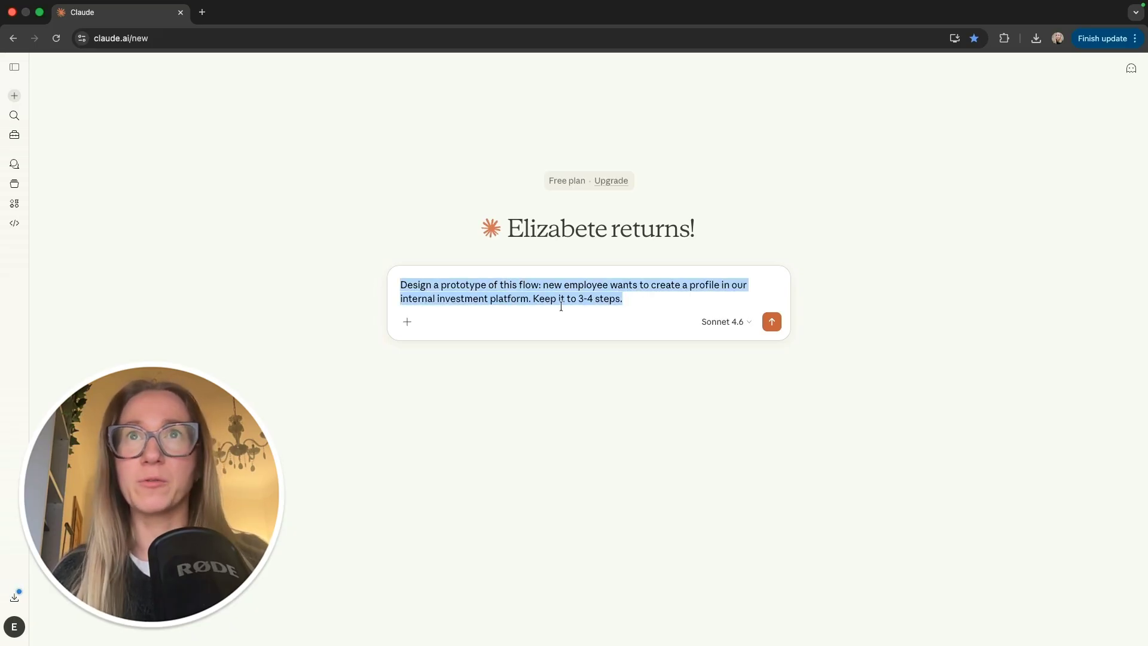
left_click(643, 301)
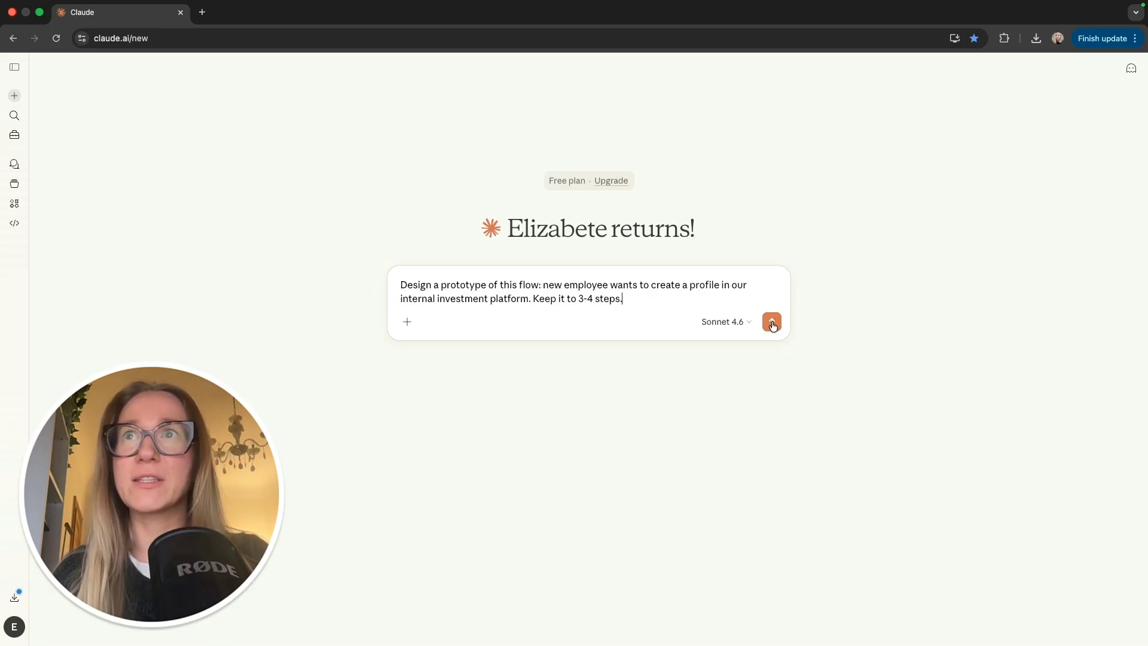
left_click(772, 323)
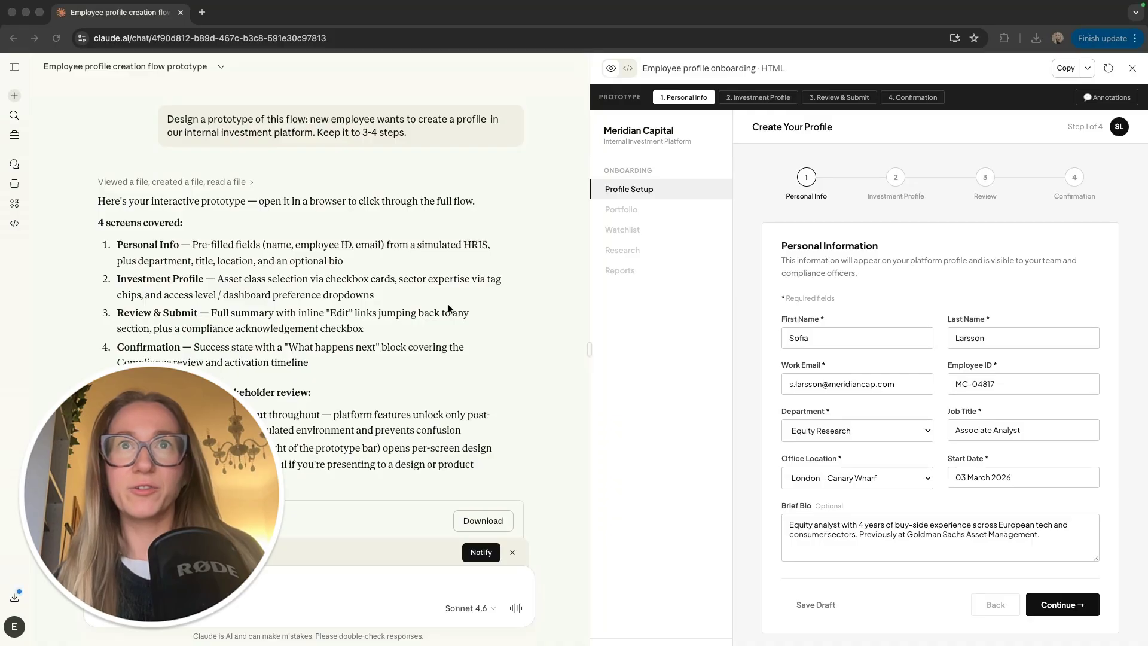
Step: Widen the Meridian Capital onboarding prototype preview beside the chat
left_click(423, 286)
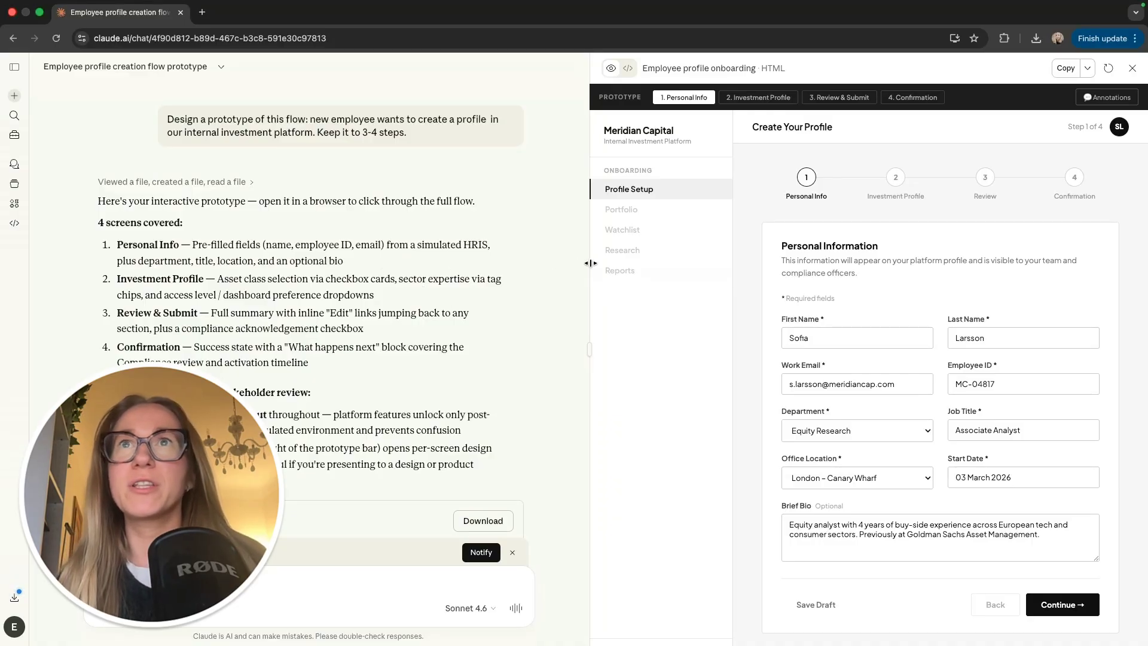
left_click_drag(591, 263, 368, 272)
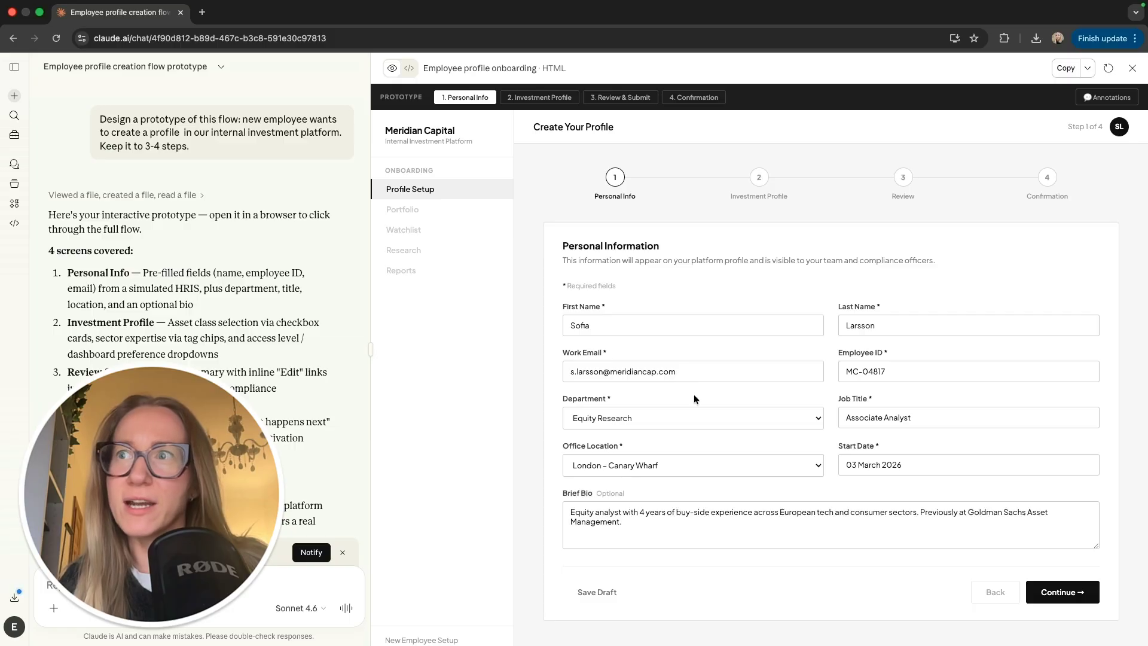
Step: Step through Investment Profile, Review & Submit and Confirmation, then show Confirmation's design notes
left_click(542, 99)
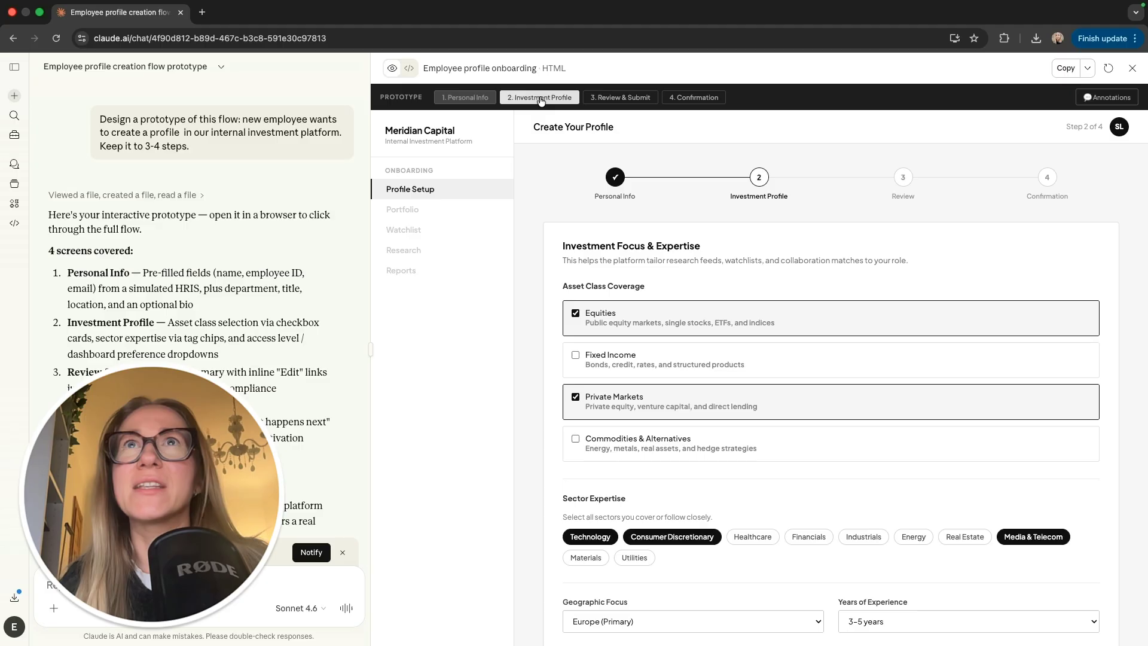
left_click(613, 98)
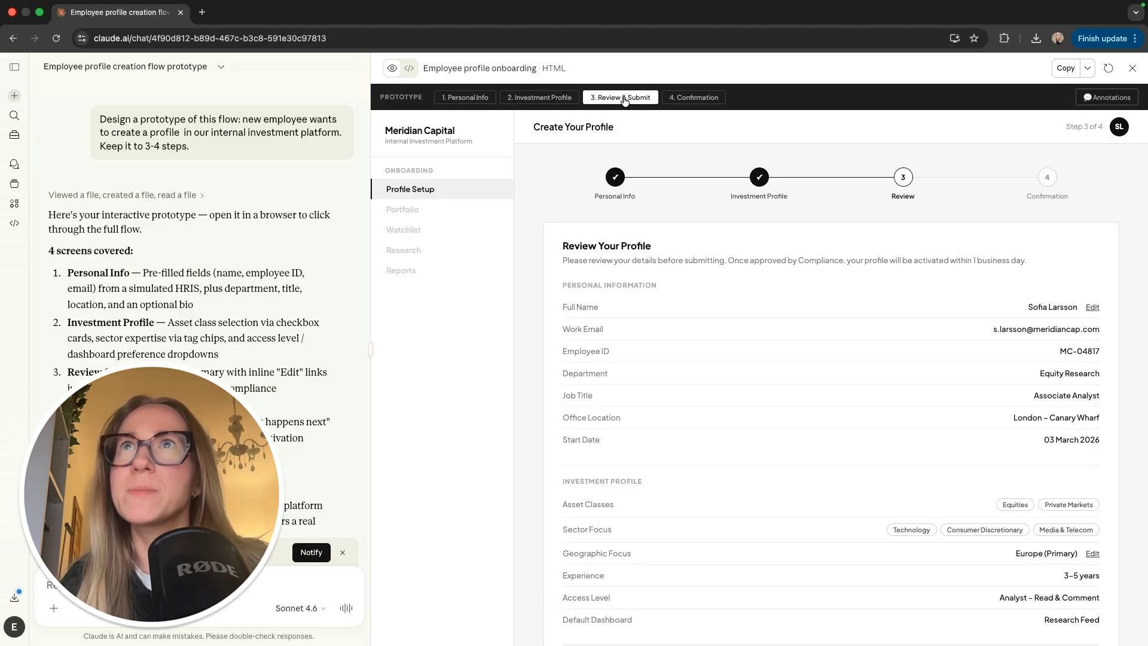
left_click(703, 99)
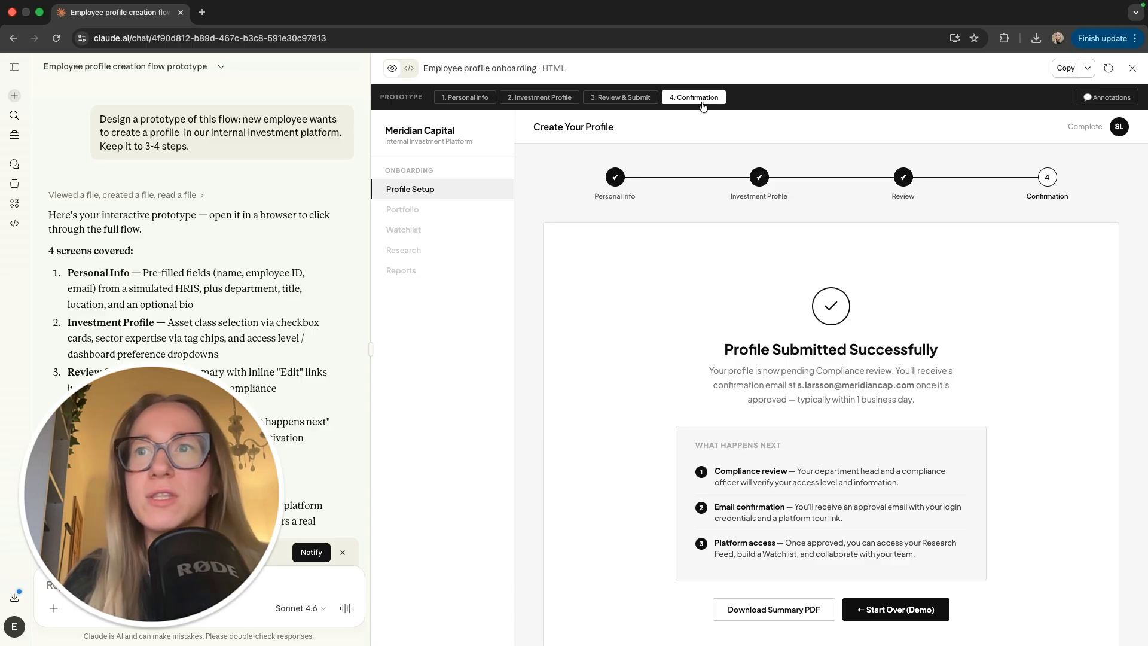
left_click(1106, 98)
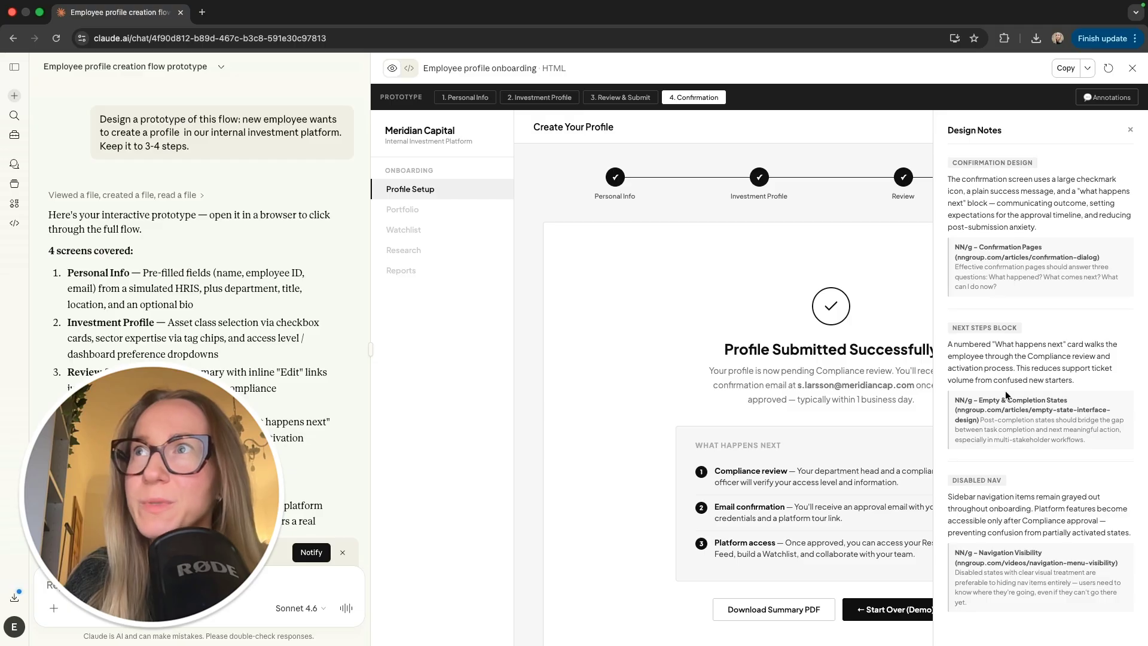
Step: Close the Confirmation design notes and widen the chat, narrowing the prototype preview
scroll(1005, 409, "down", 1)
scroll(1005, 409, "down", 1)
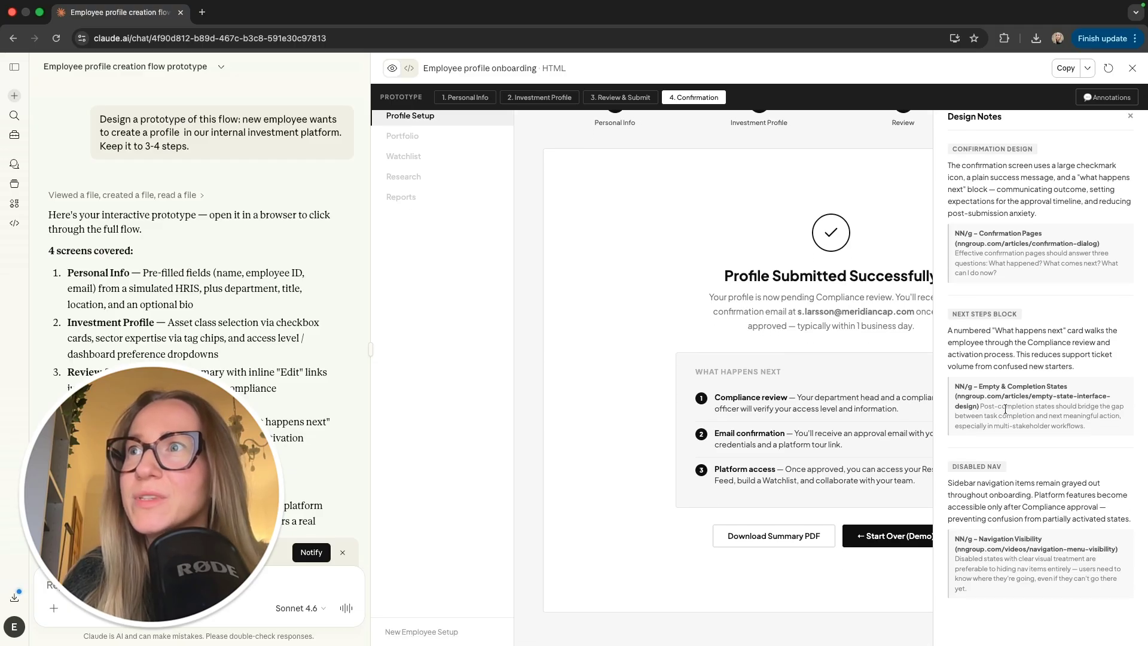
scroll(1004, 409, "up", 1)
left_click(1130, 131)
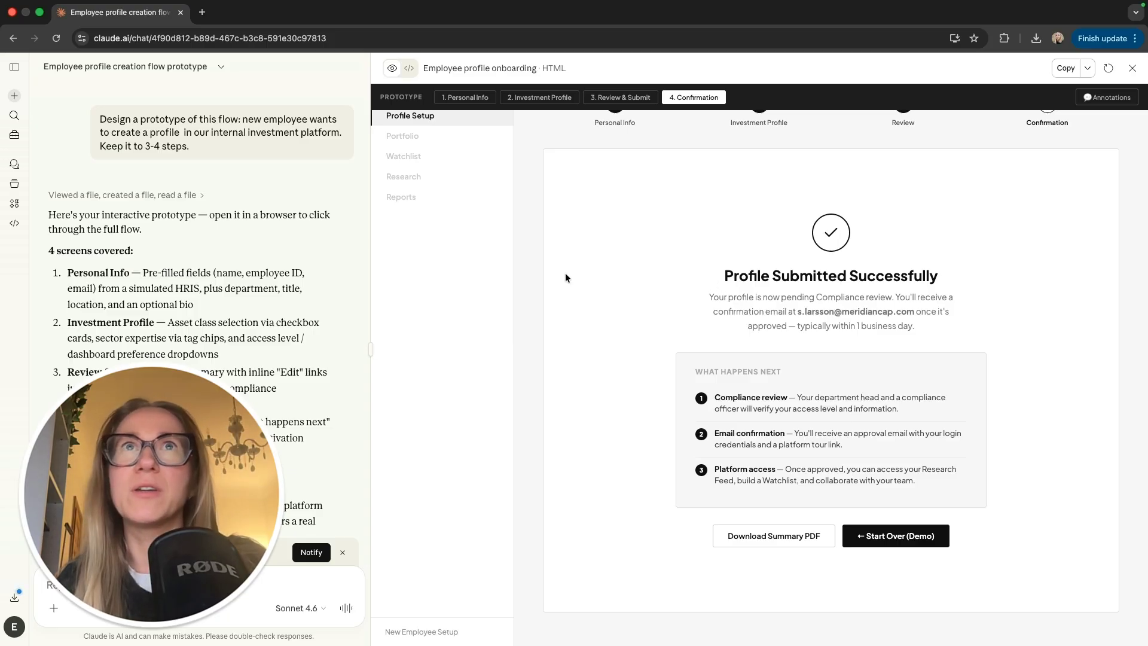
scroll(435, 290, "up", 2)
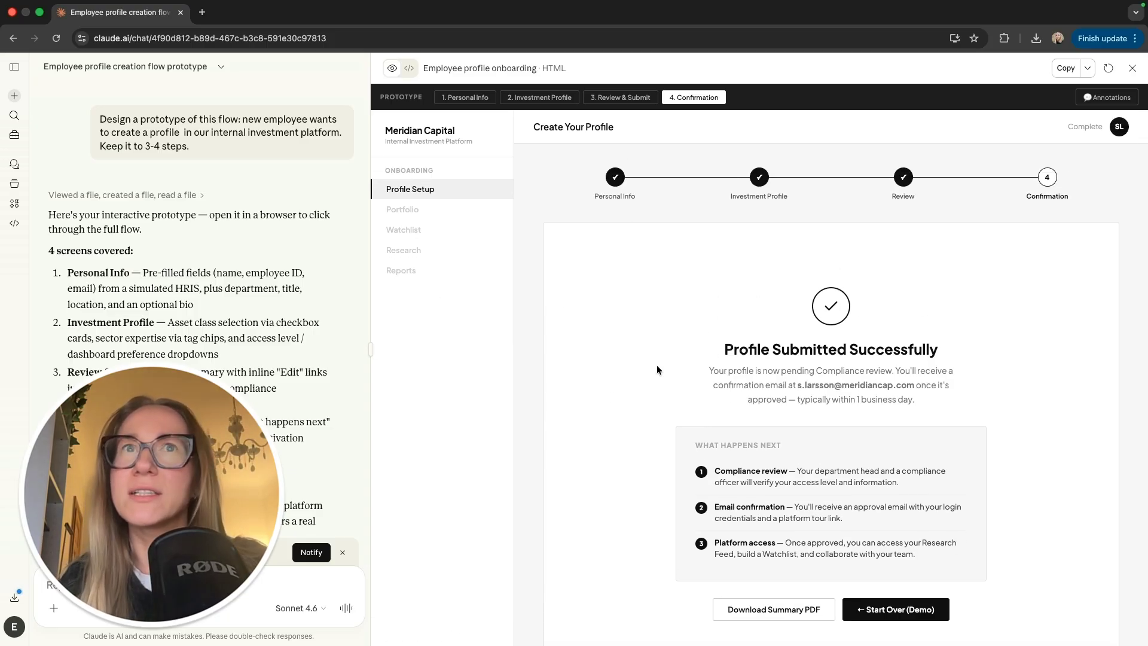
left_click_drag(370, 322, 601, 312)
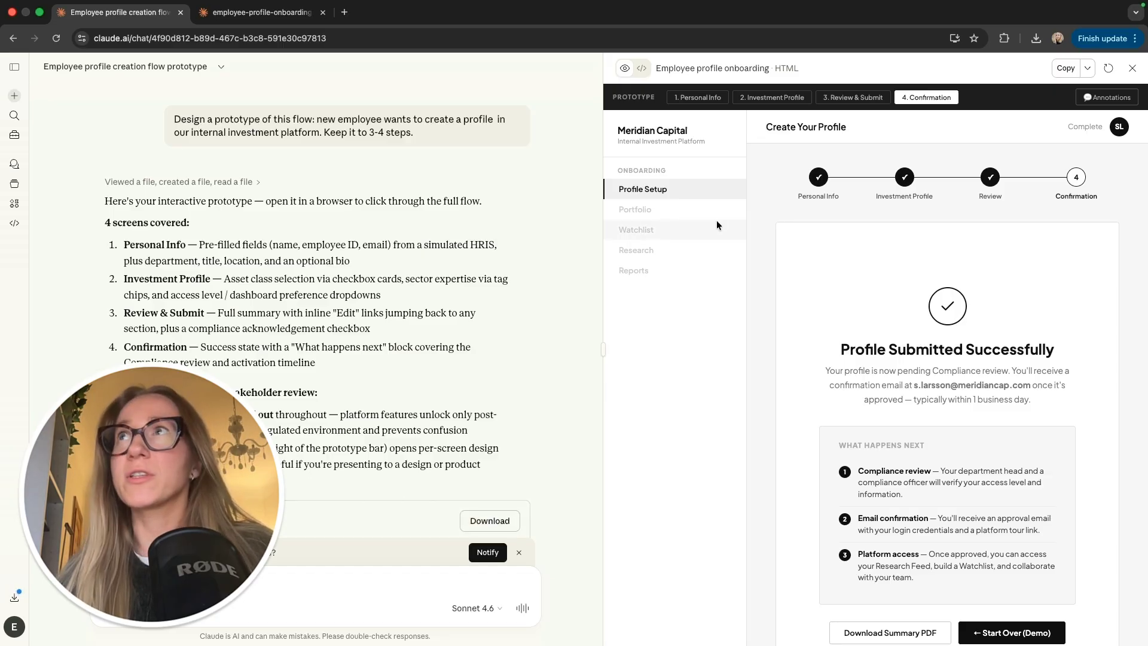
Step: Publish the prototype artifact, copy its public link, and switch to the published page tab
left_click(1087, 68)
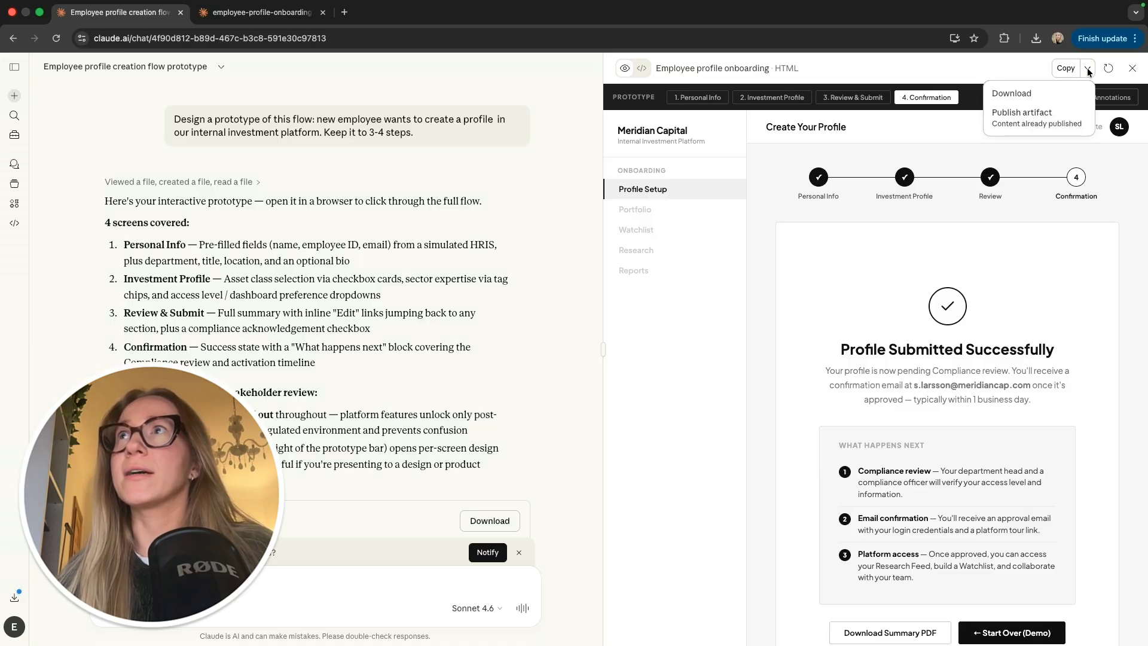
left_click(1036, 122)
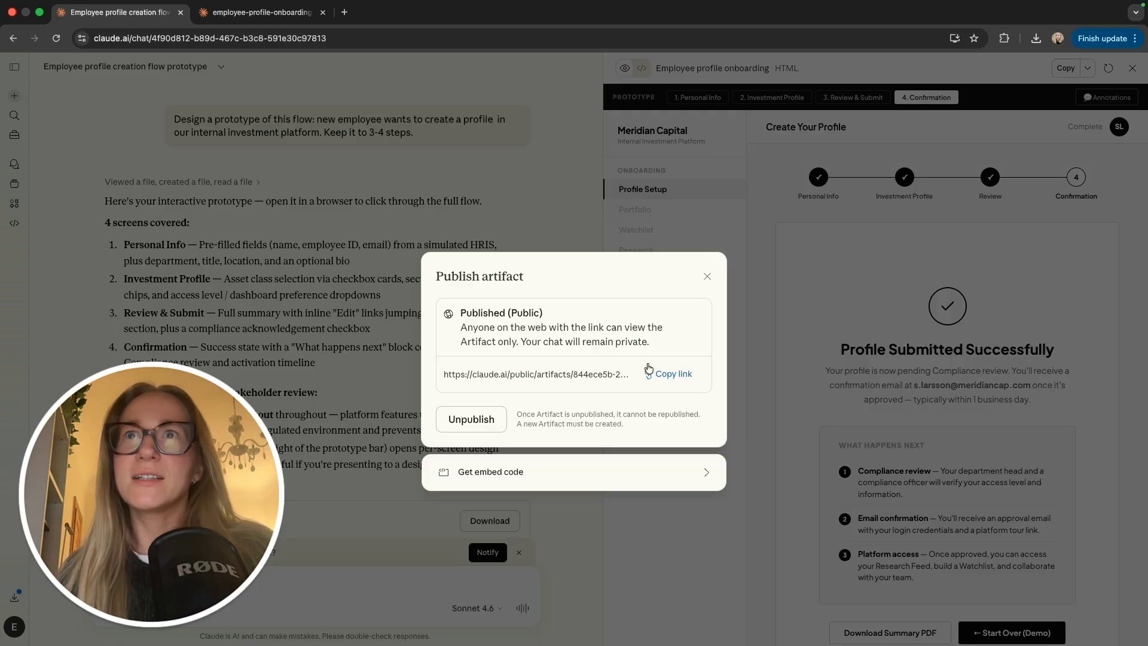
left_click(667, 374)
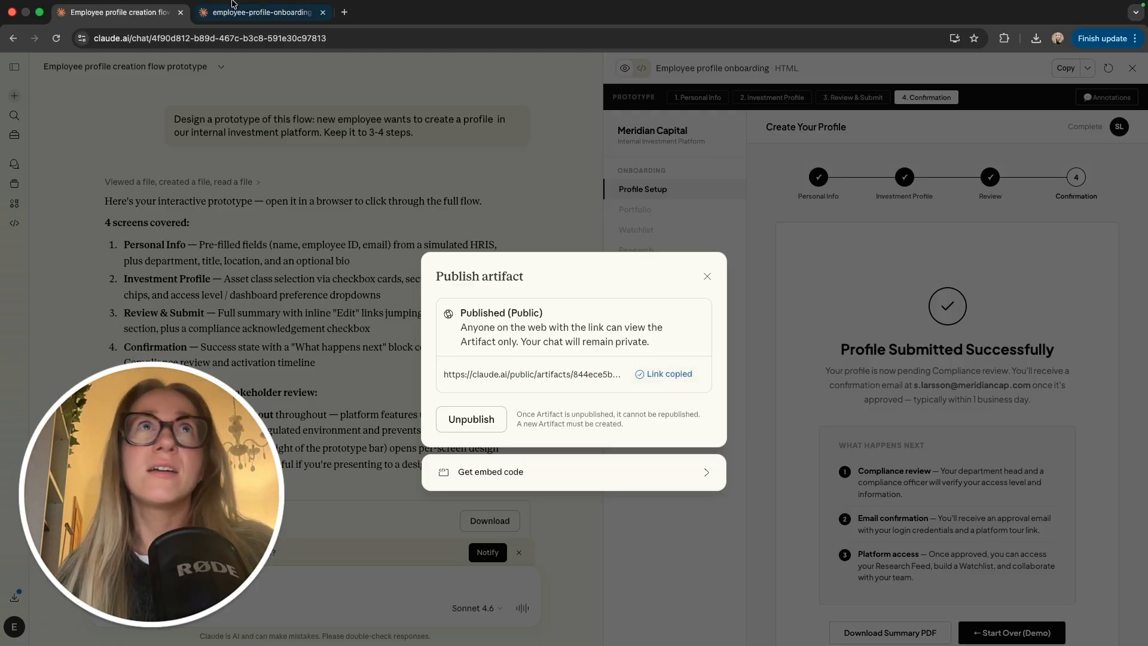
left_click(253, 33)
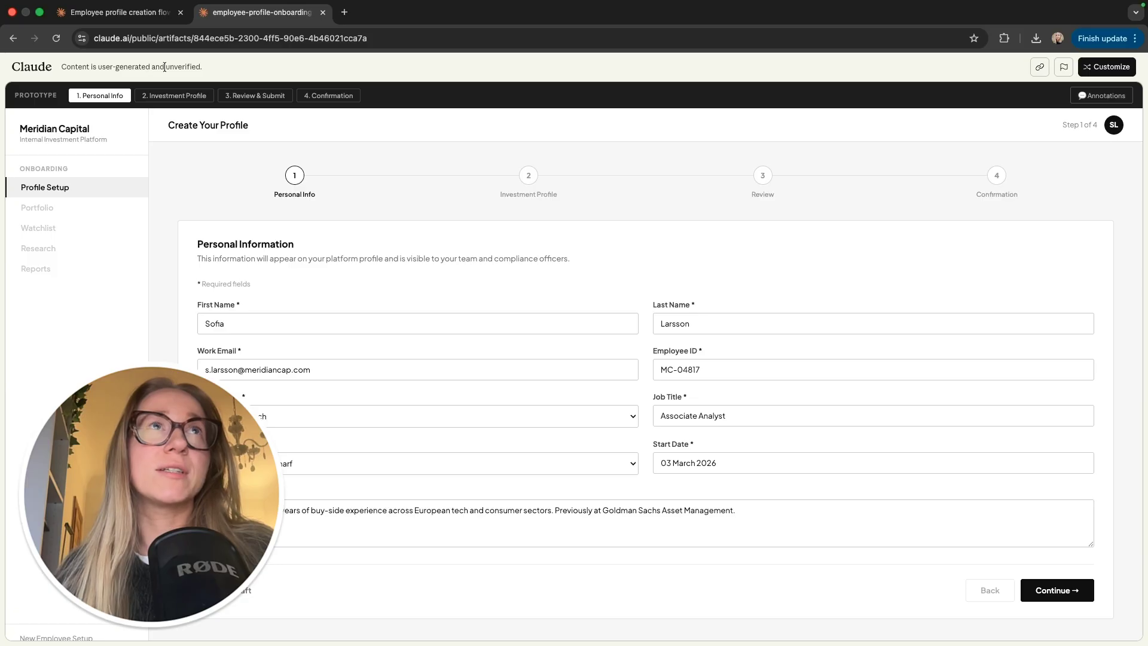
Step: Reload the public prototype artifact page from its address bar URL
left_click(276, 38)
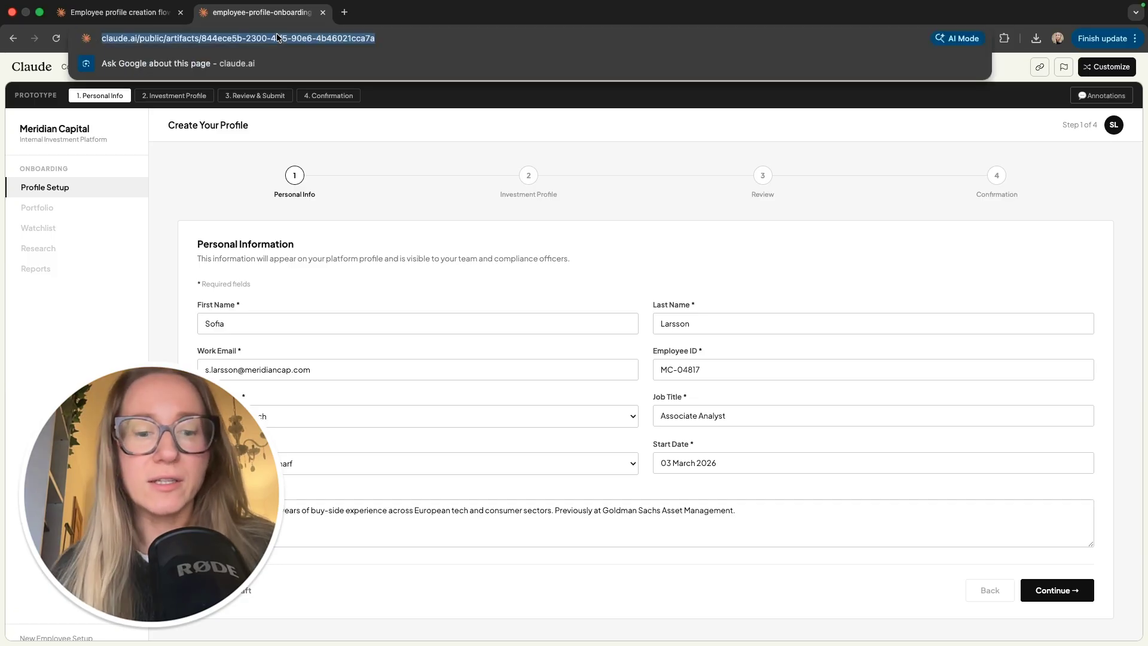
key("Return")
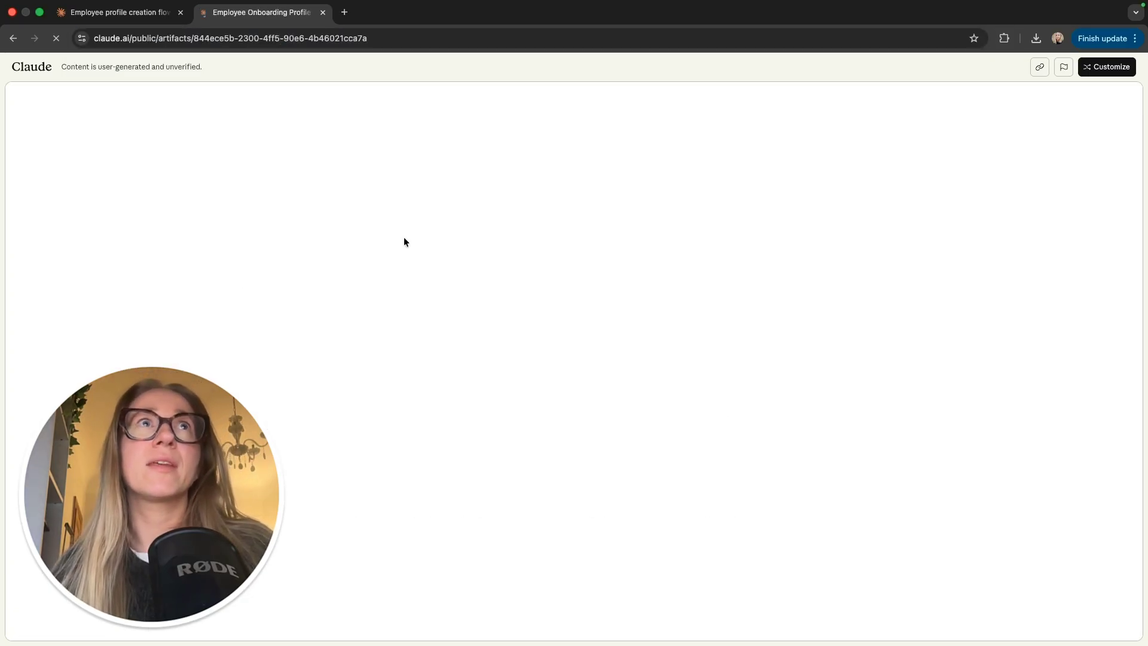